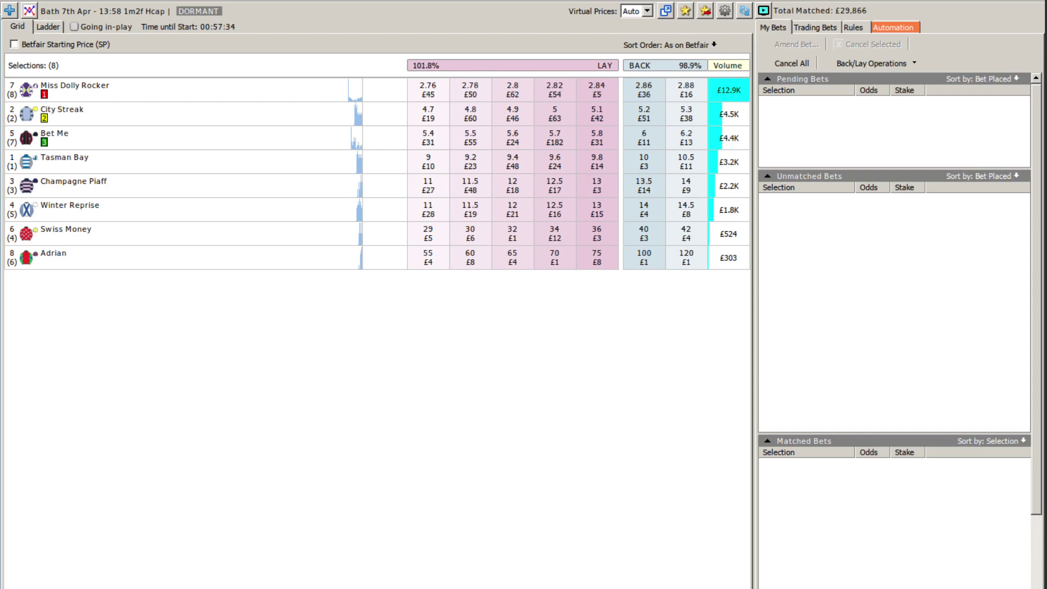
# Switch to Firefox with NapChecker and look through the tipsters' ranking in the Tip's Table.
pyautogui.hotkey('alt', 'Tab')
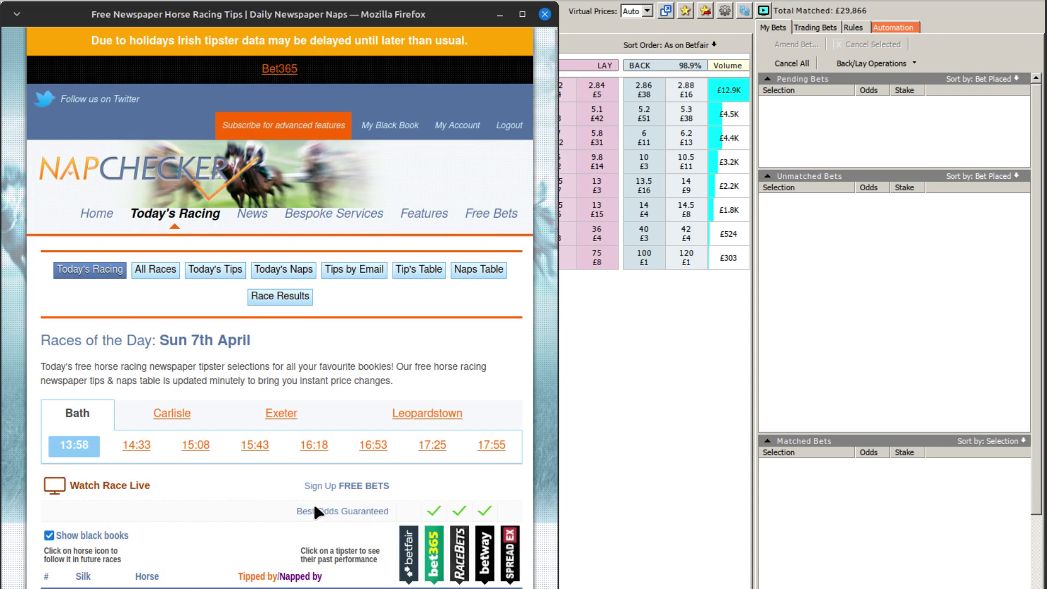
pyautogui.click(412, 271)
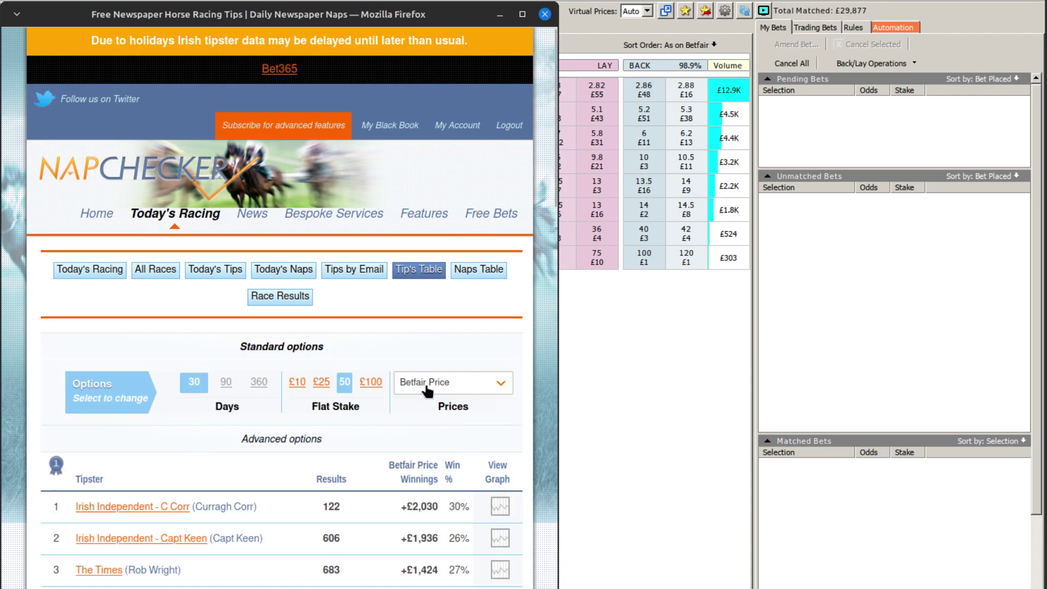
pyautogui.scroll(-5, 378, 459)
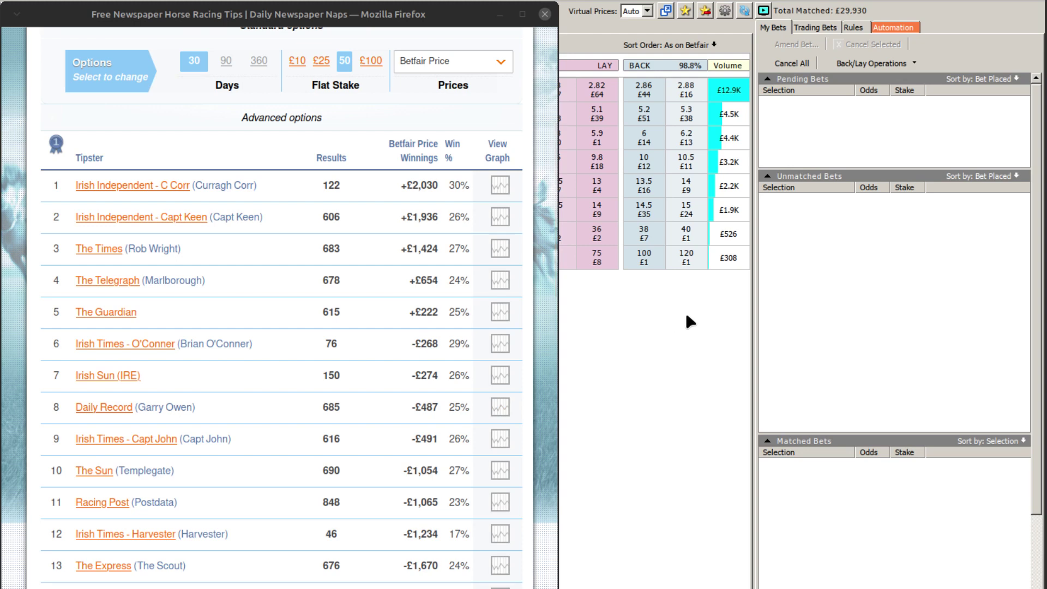
# Bring up the Dutching (Back) confirmation for the 13:58 Bath race, view its options and cancel it.
pyautogui.click(847, 62)
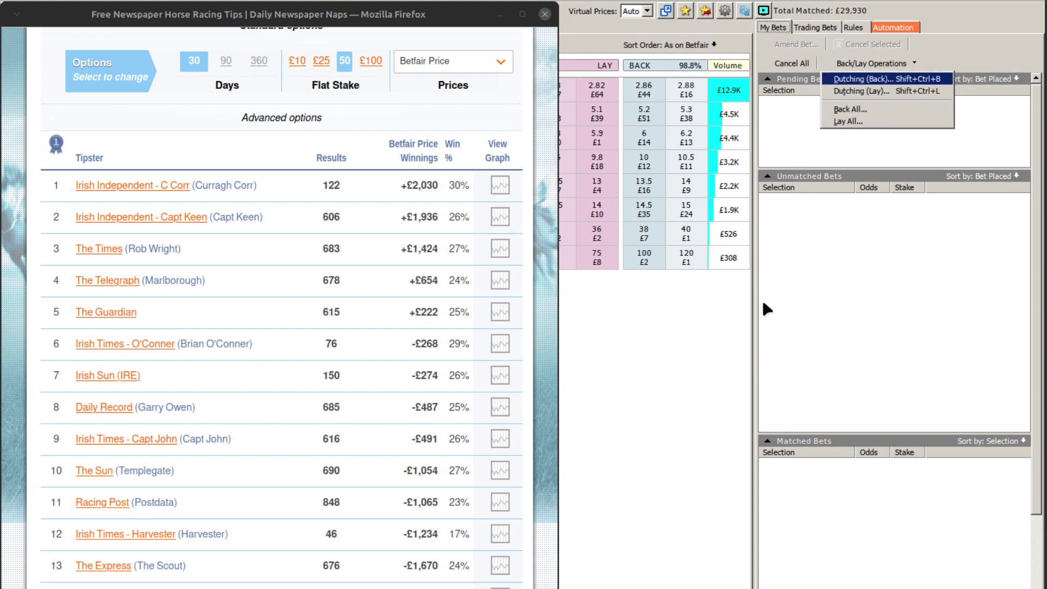
pyautogui.press('Return')
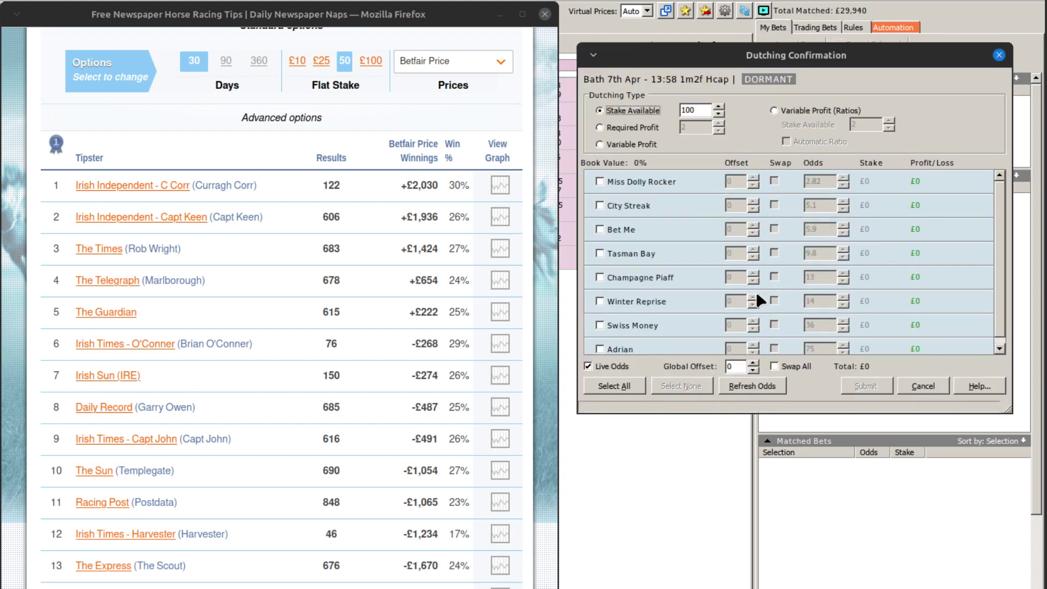
pyautogui.click(927, 386)
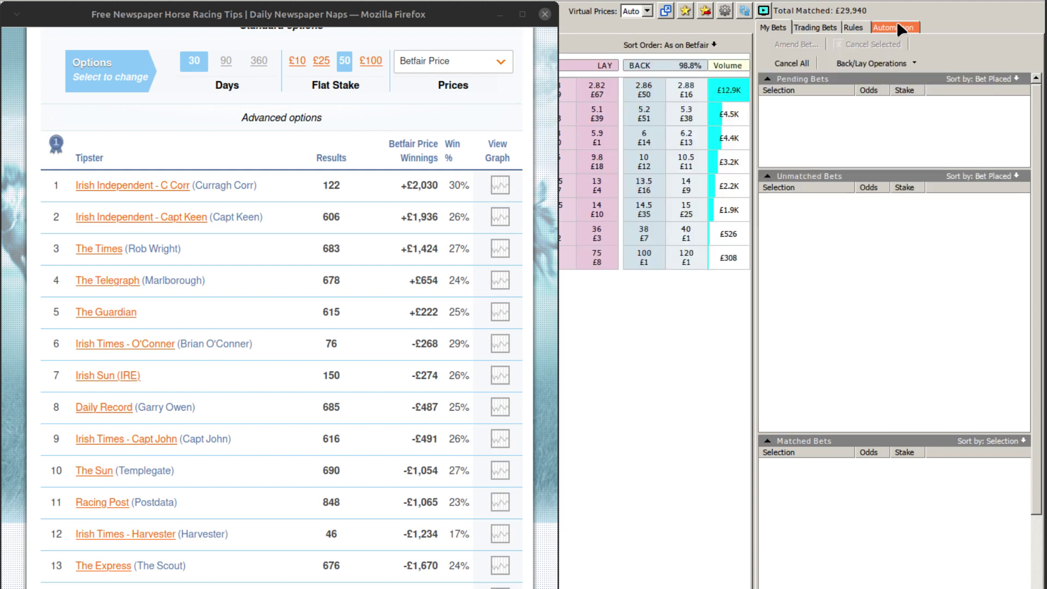
# Show the automation rules of the RACING - Dutch Up To 4 Out IR strategy and review the whole list.
pyautogui.click(898, 24)
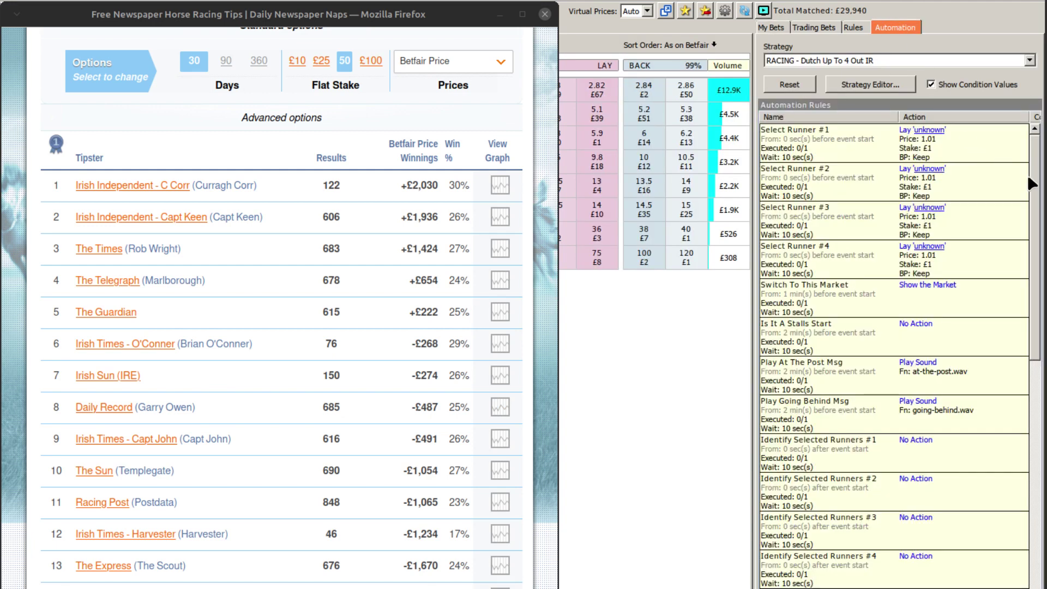
pyautogui.scroll(-4, 1027, 175)
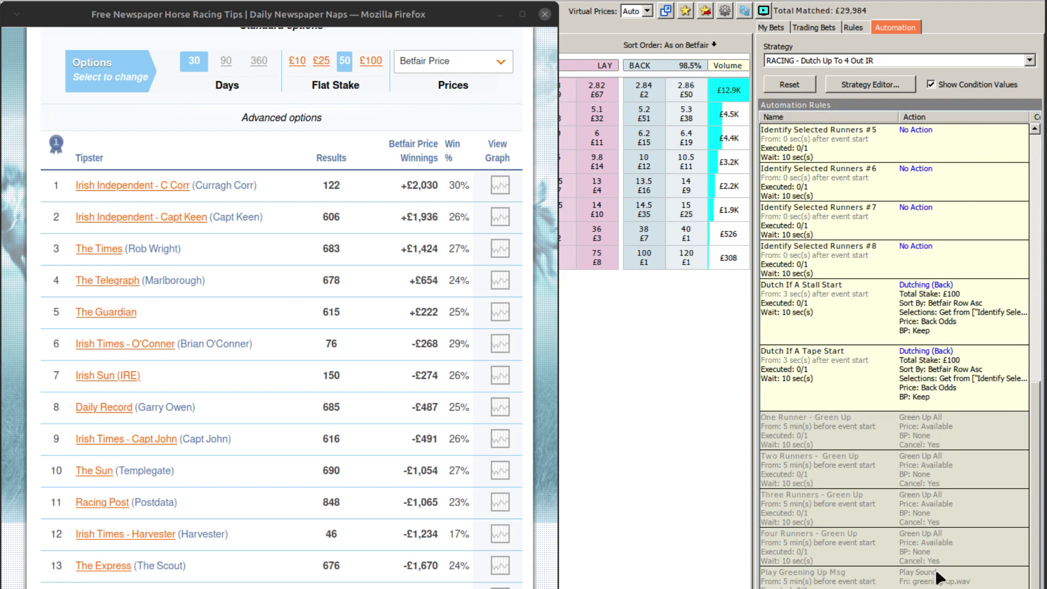
pyautogui.moveTo(1032, 521); pyautogui.dragTo(1033, 272)
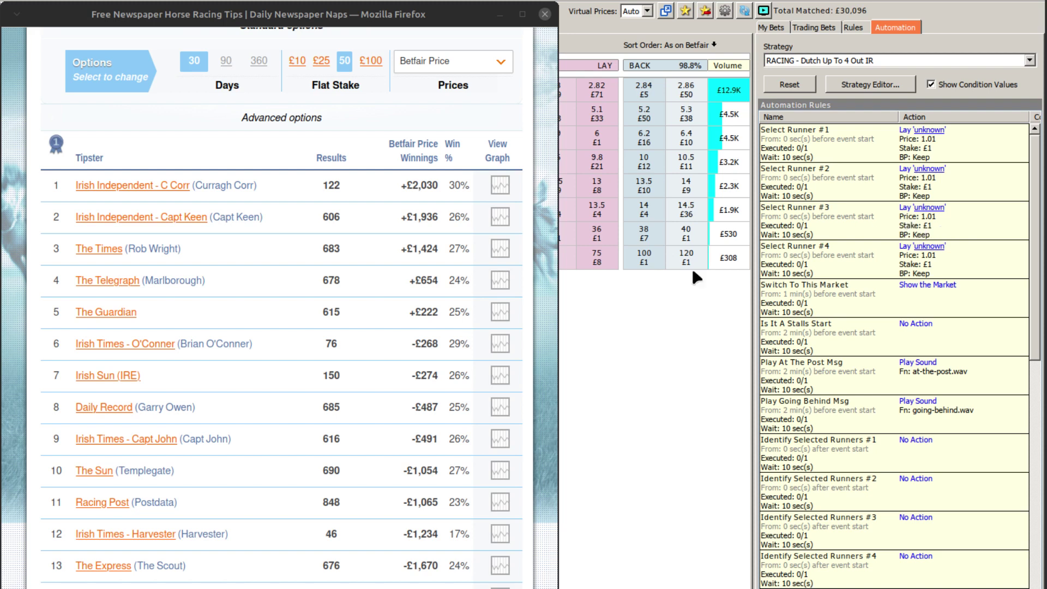
# Return to Today's Racing on NapChecker and show the tipped horses for the 13:58 race at Bath.
pyautogui.scroll(10, 162, 197)
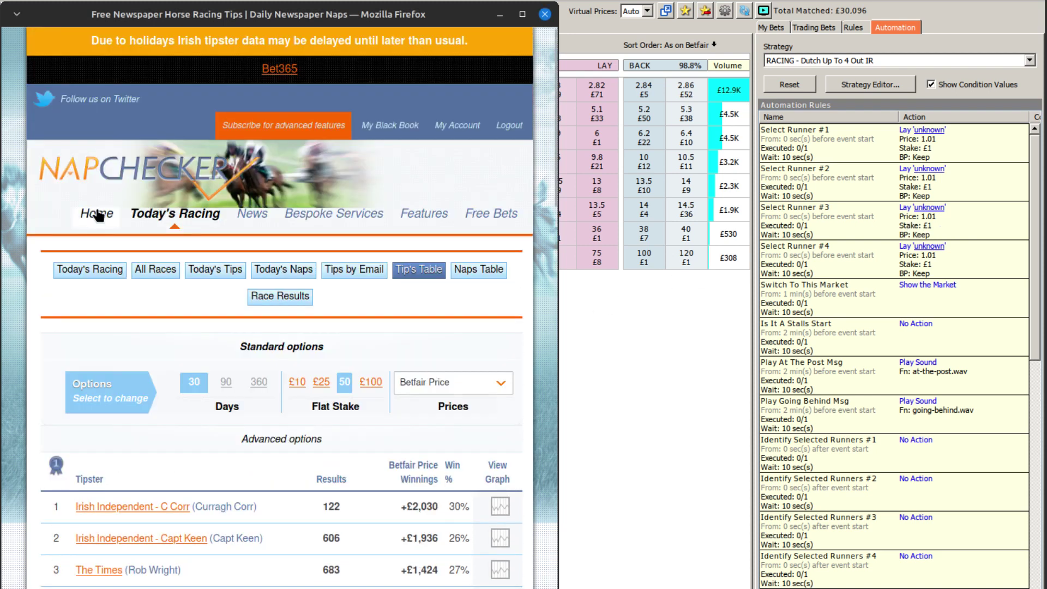
pyautogui.click(96, 275)
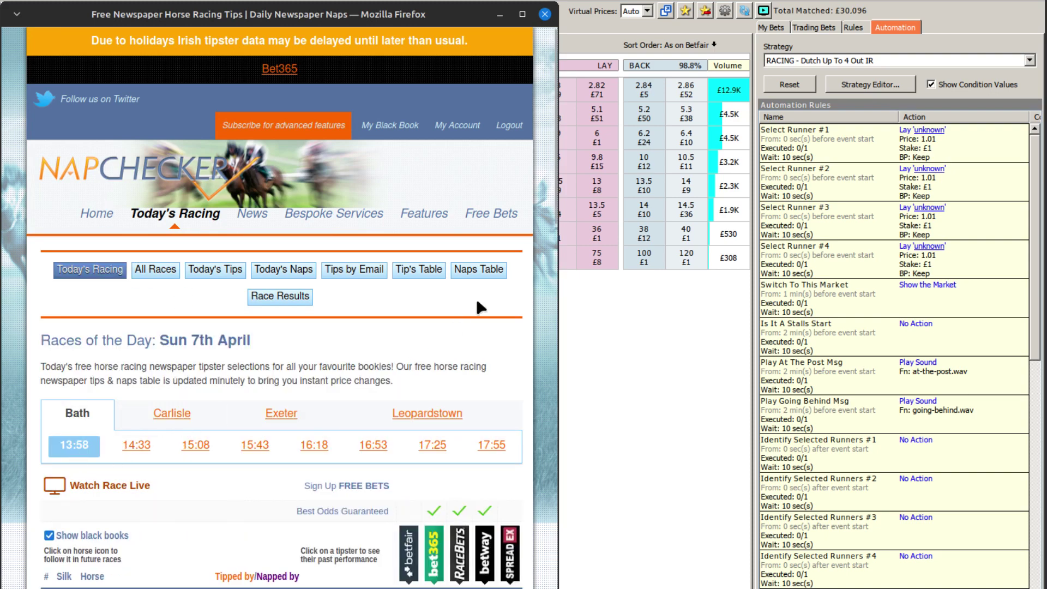
pyautogui.scroll(-5, 476, 298)
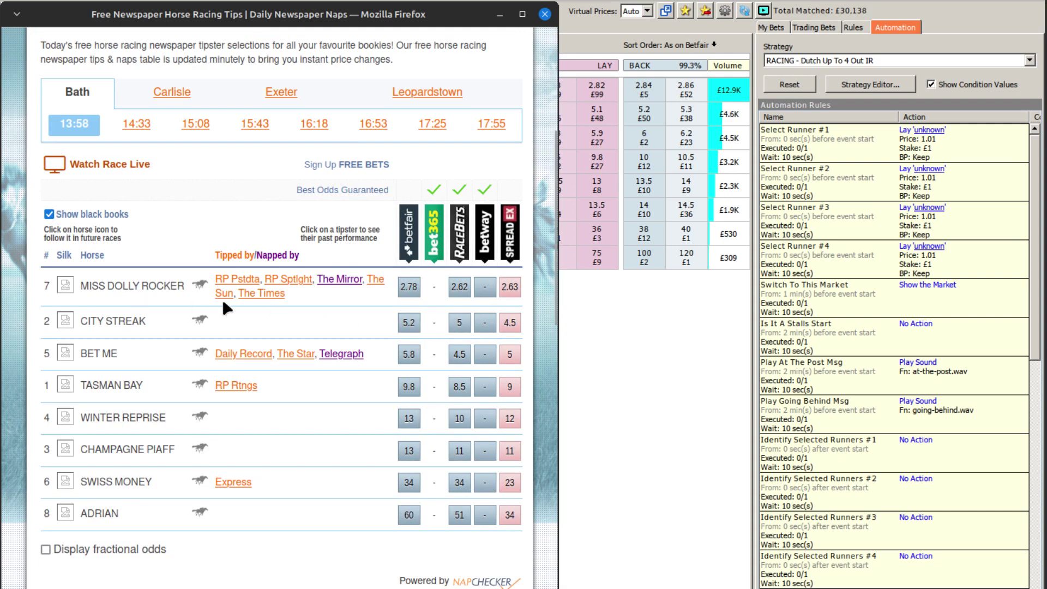
# Assign Miss Dolly Rocker to the Select Runner #1 rule and Bet Me to Select Runner #2.
pyautogui.click(938, 132)
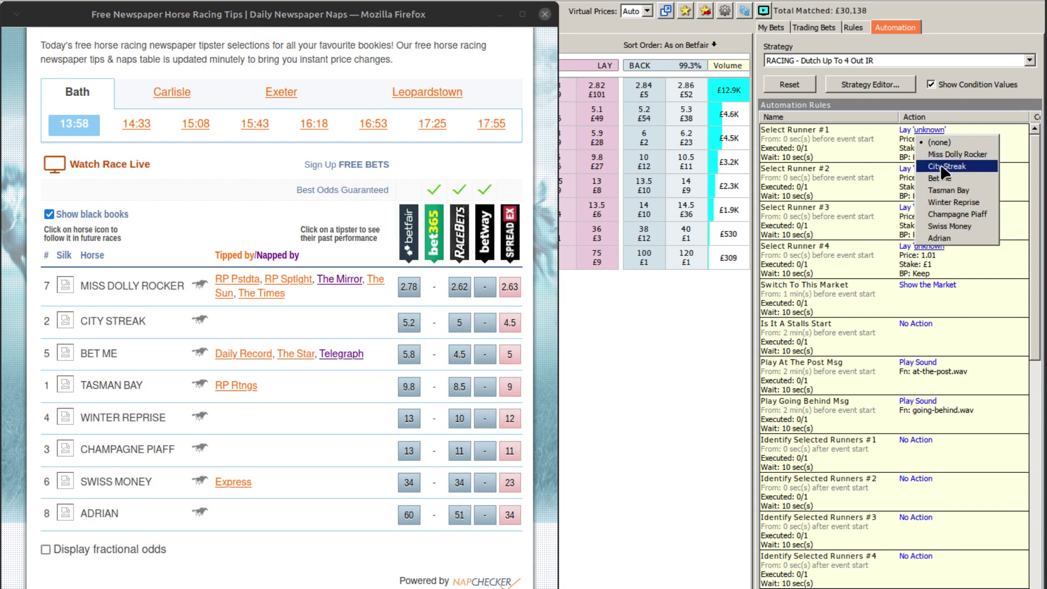
pyautogui.click(942, 156)
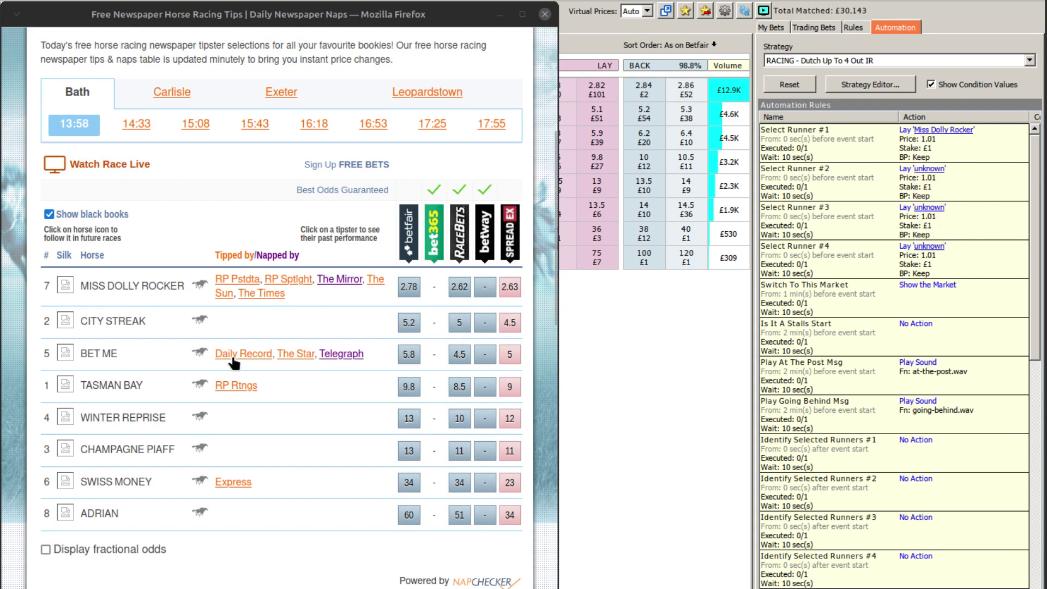
pyautogui.click(930, 169)
pyautogui.click(922, 220)
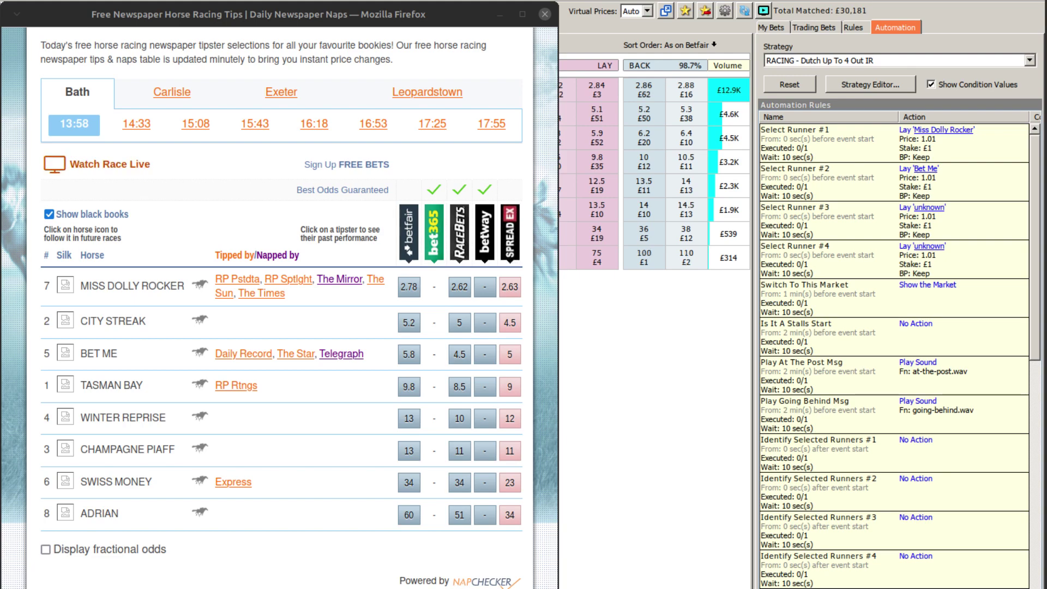
# Show the tips for Bath's 14:33 race and assign Haya to Select Runner #1 and Star Jasmine to Select Runner #2.
pyautogui.click(136, 124)
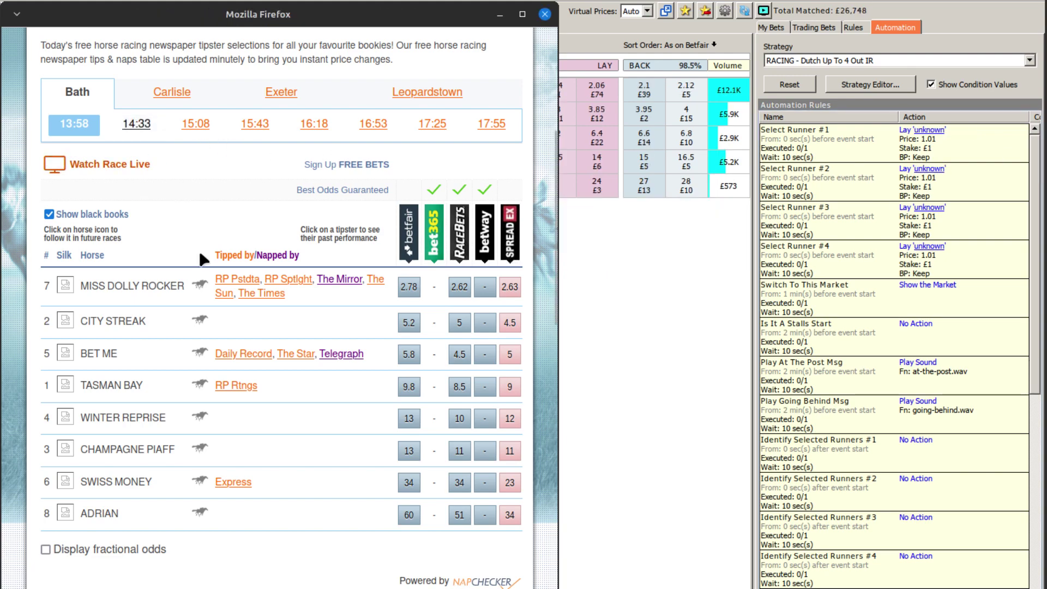
pyautogui.scroll(-7, 214, 429)
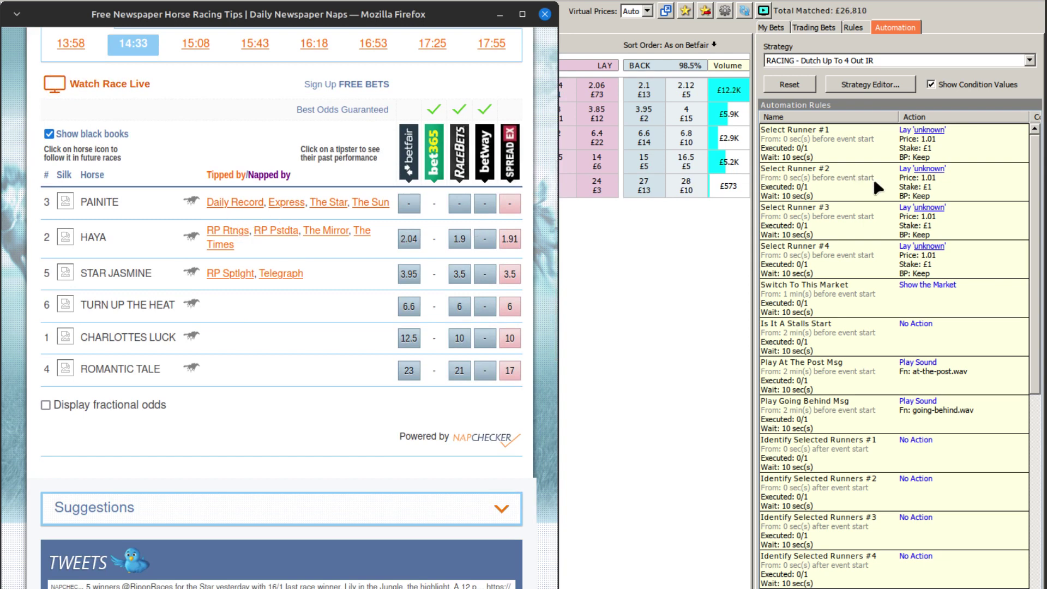
pyautogui.click(925, 131)
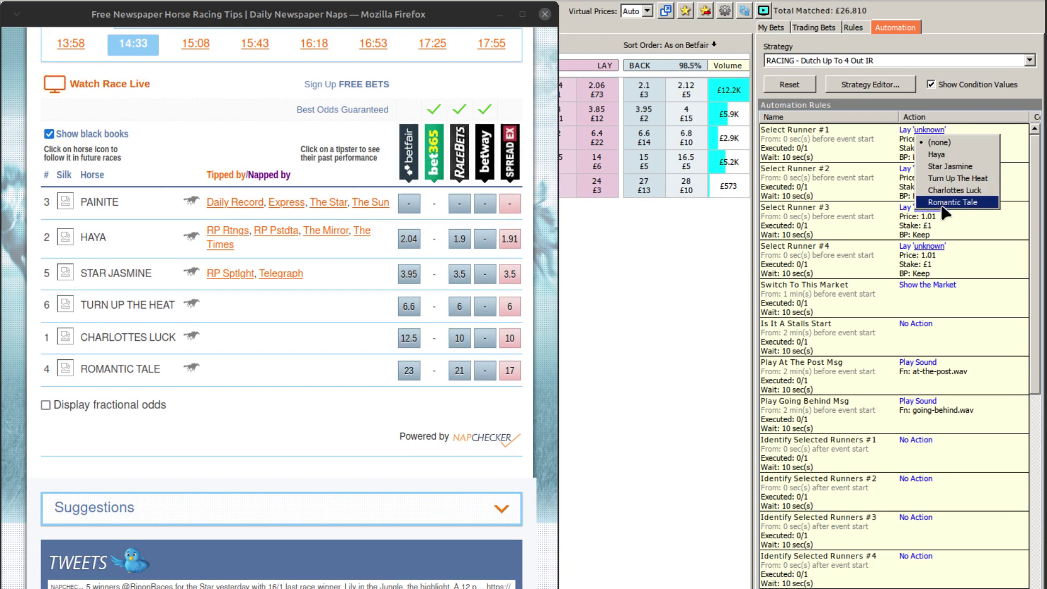
pyautogui.click(649, 267)
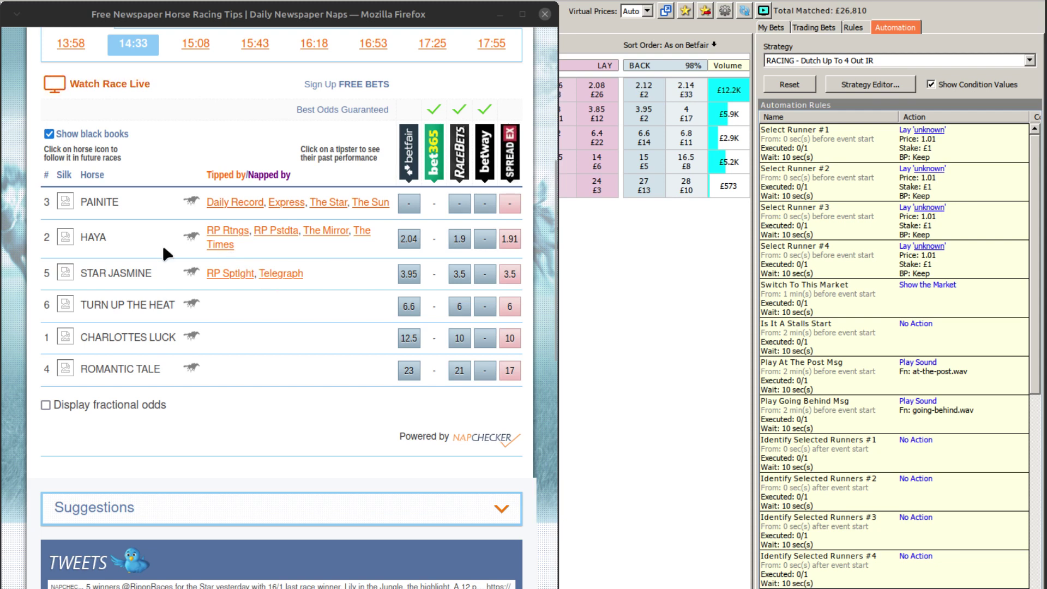
pyautogui.click(929, 130)
pyautogui.click(935, 154)
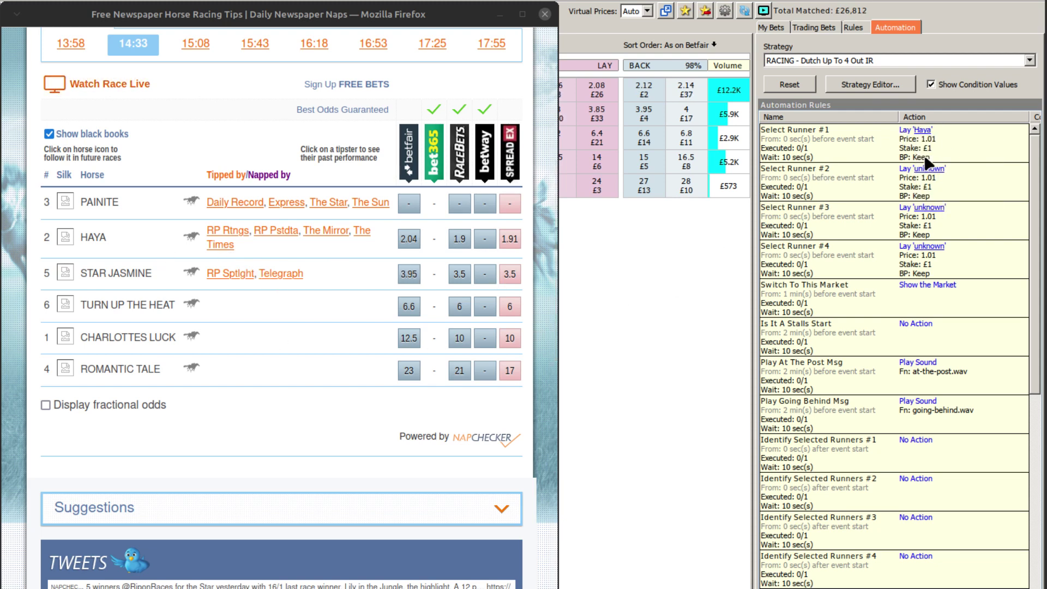
pyautogui.click(925, 169)
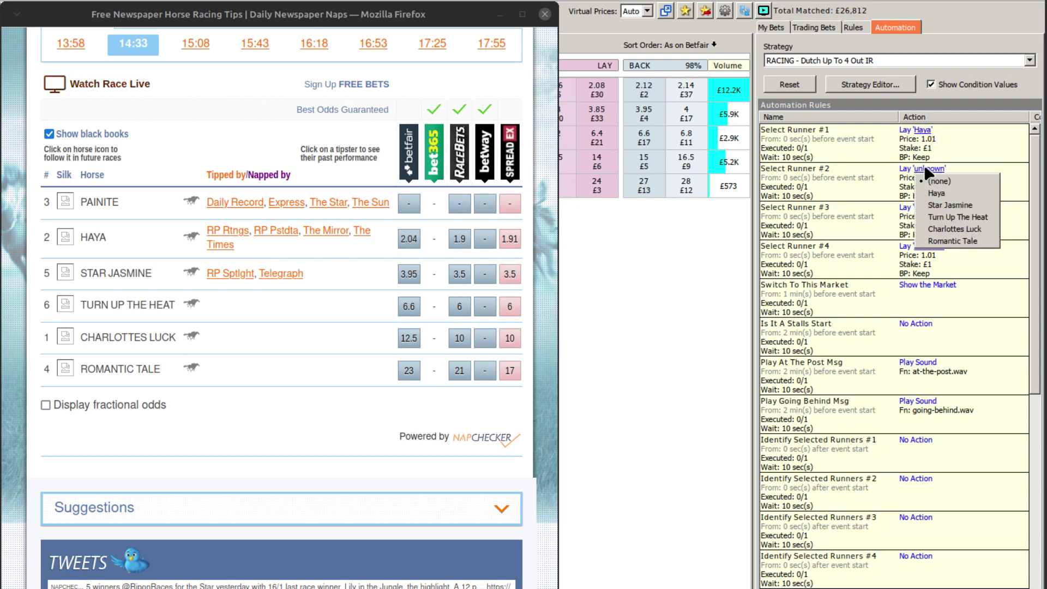
pyautogui.click(934, 203)
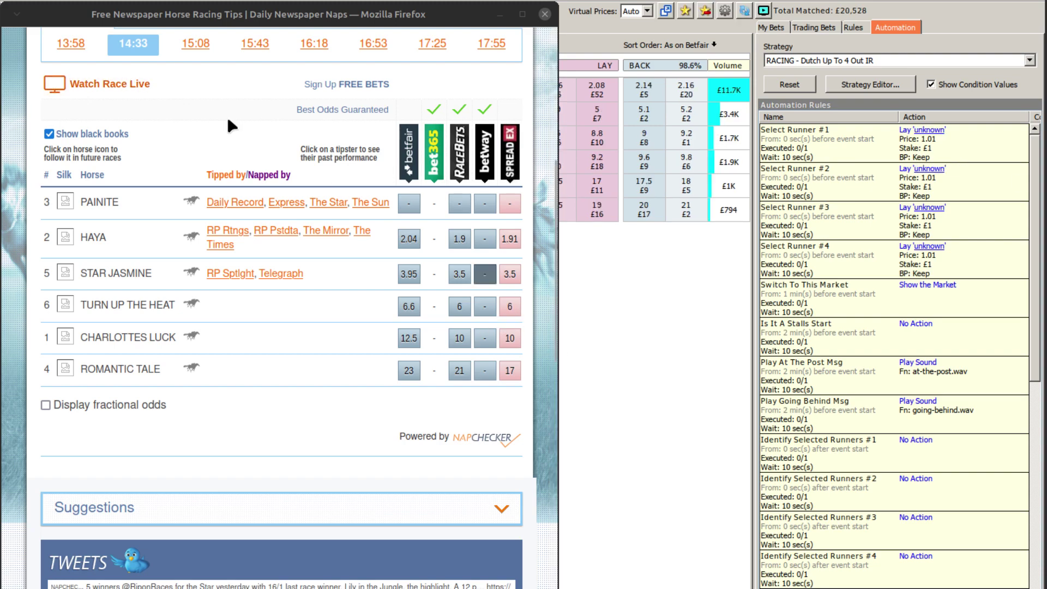
# Show the tips for Bath's 15:08 race and assign Adaay In Devon to Select Runner #1 and Ziggys Phoenix to Select Runner #2.
pyautogui.click(230, 157)
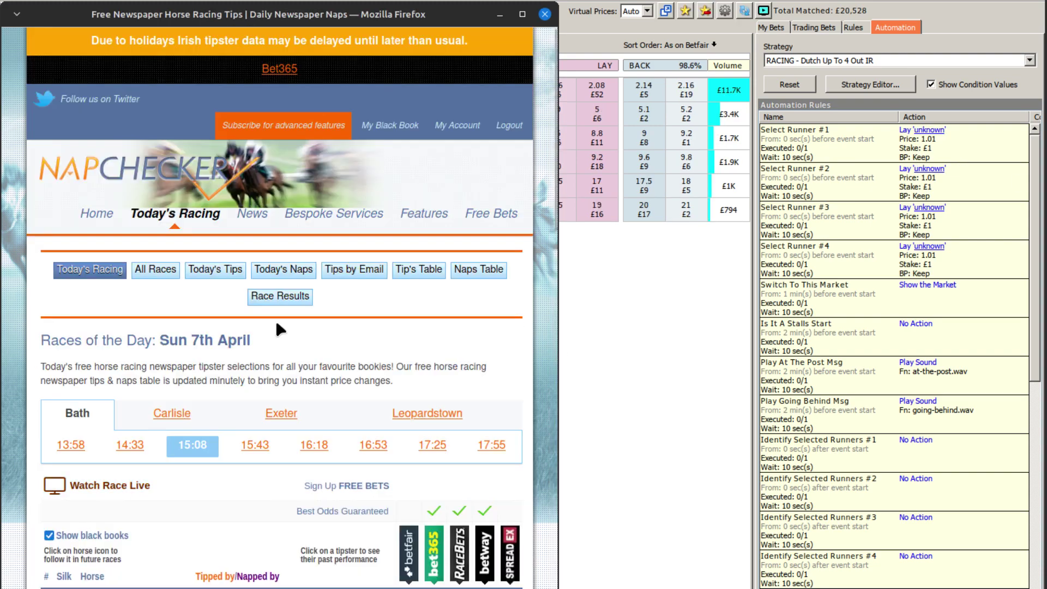
pyautogui.scroll(-5, 299, 464)
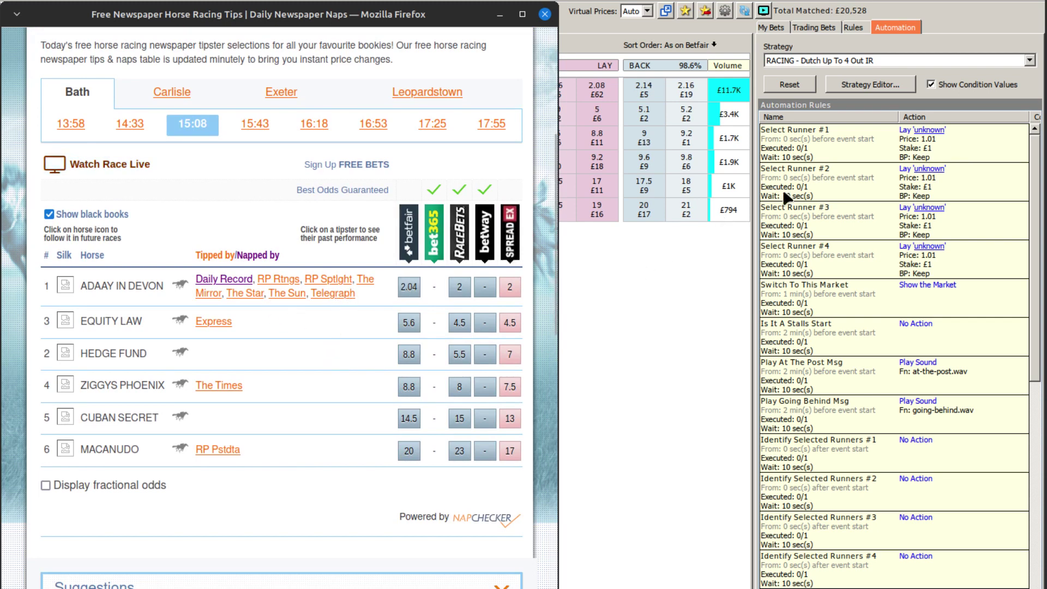
pyautogui.click(929, 130)
pyautogui.click(947, 155)
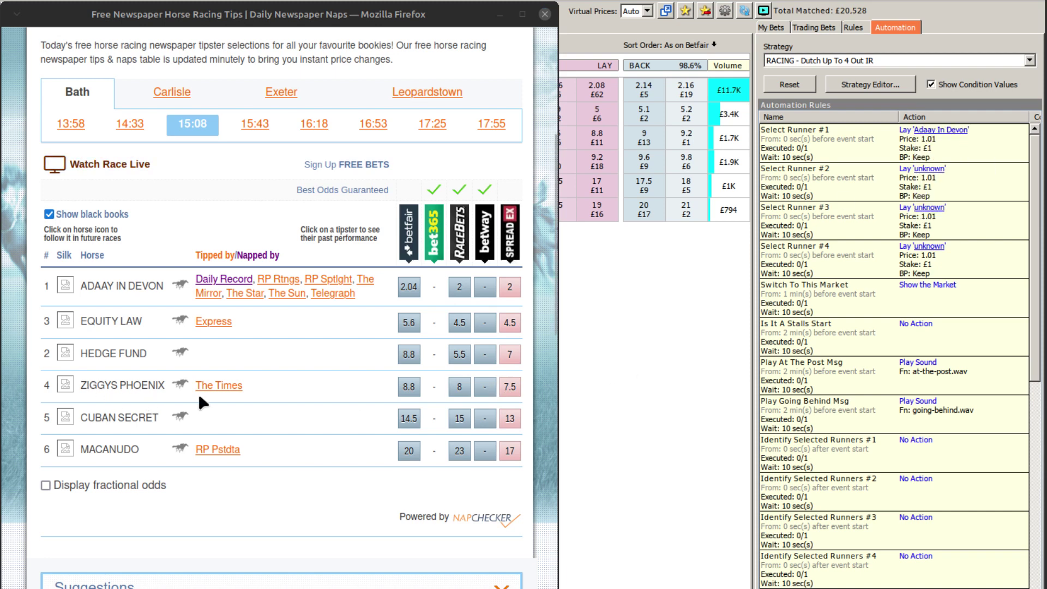
pyautogui.click(931, 170)
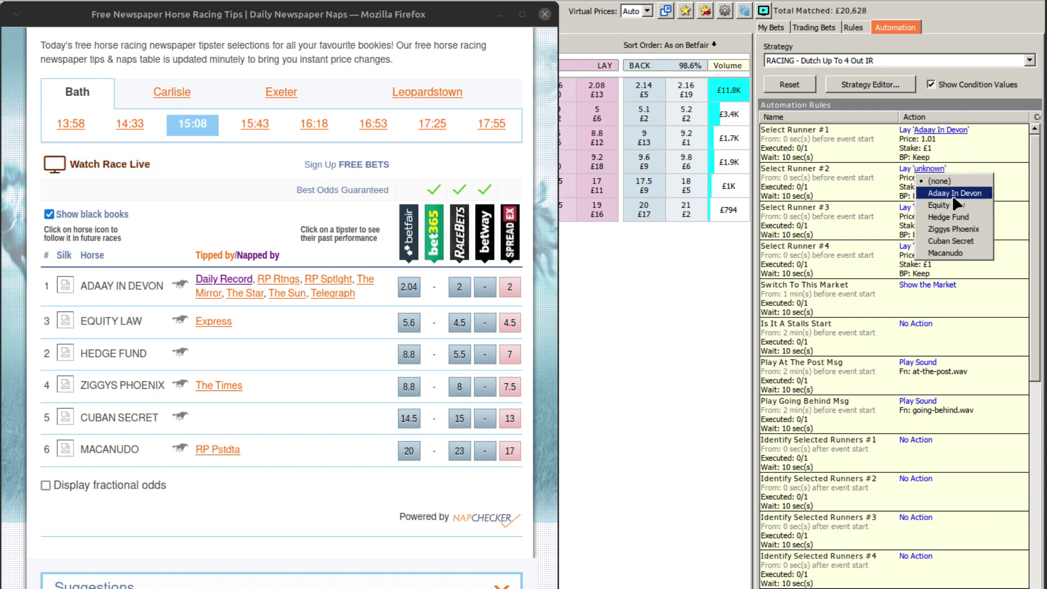
pyautogui.click(951, 229)
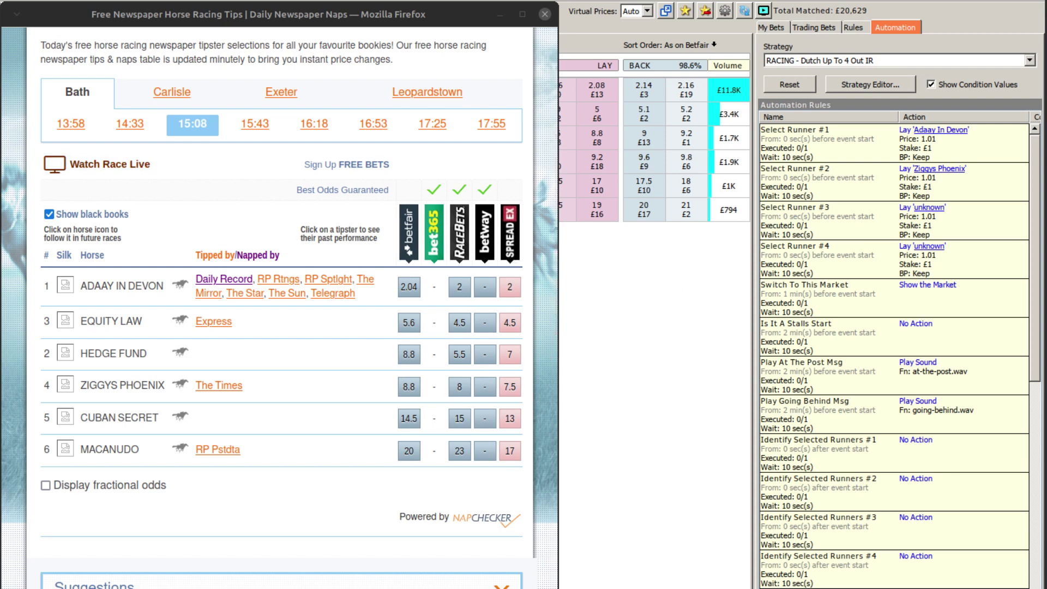
# Show Bath's 15:43 tips and assign Glorious Angel, Democracy Dilemma and Thunderbear to Select Runner #1, #2 and #3 respectively.
pyautogui.click(255, 123)
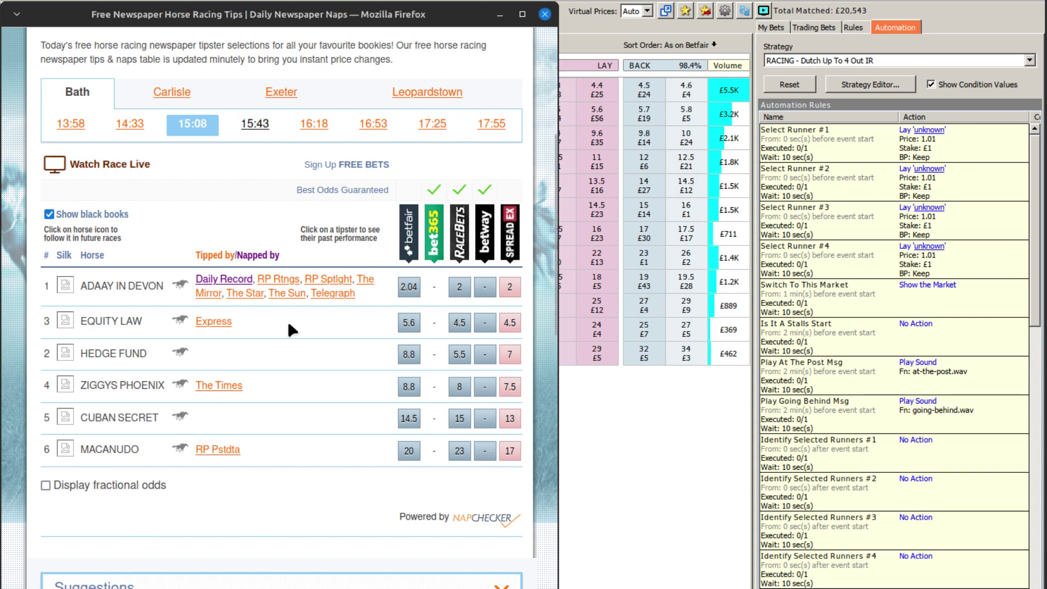
pyautogui.scroll(-4, 289, 325)
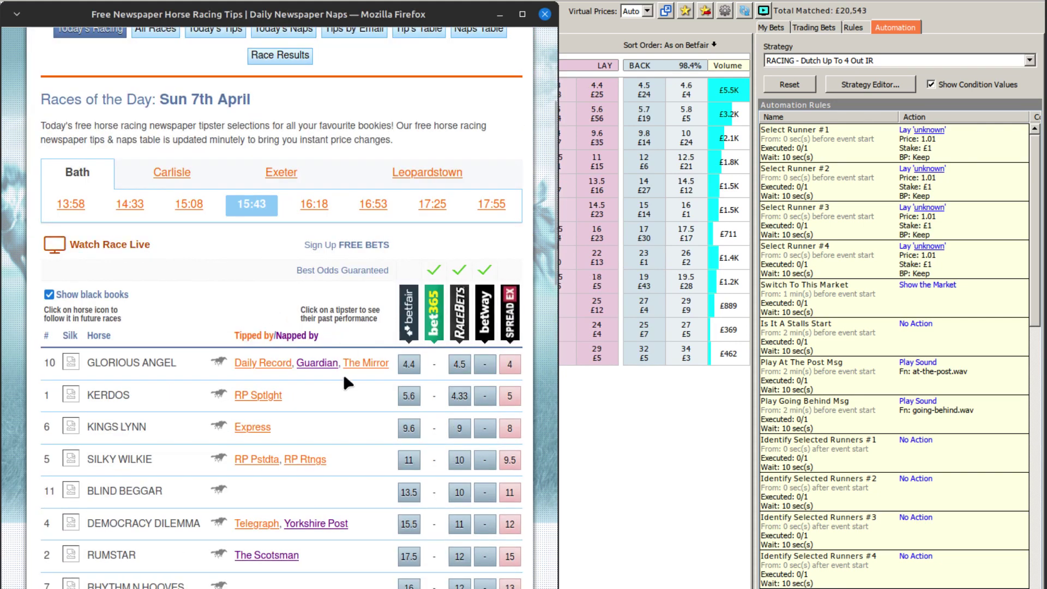
pyautogui.scroll(-1, 338, 297)
pyautogui.scroll(-2, 334, 292)
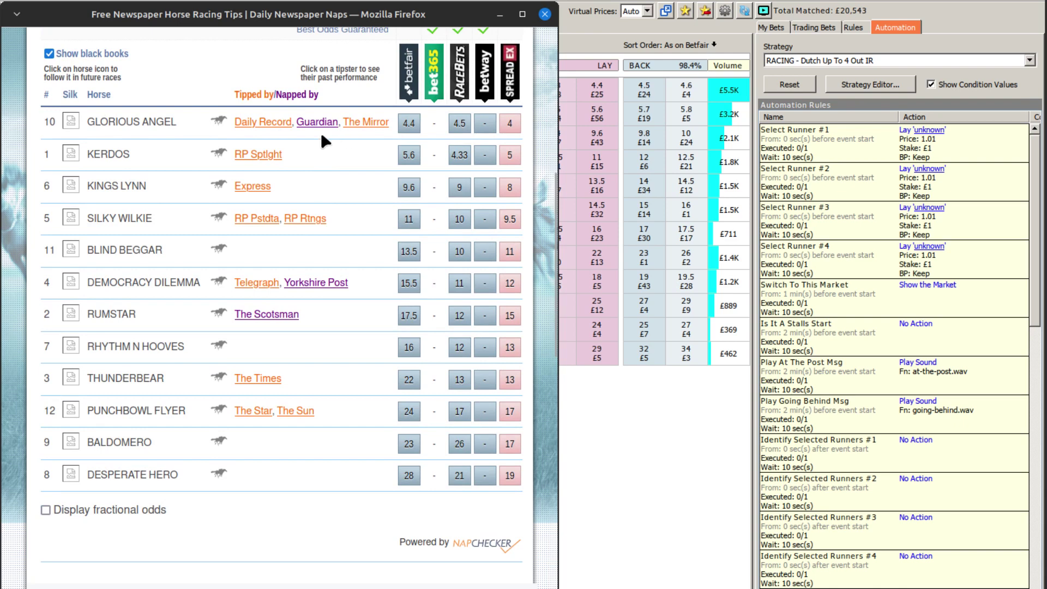
pyautogui.click(930, 131)
pyautogui.click(947, 165)
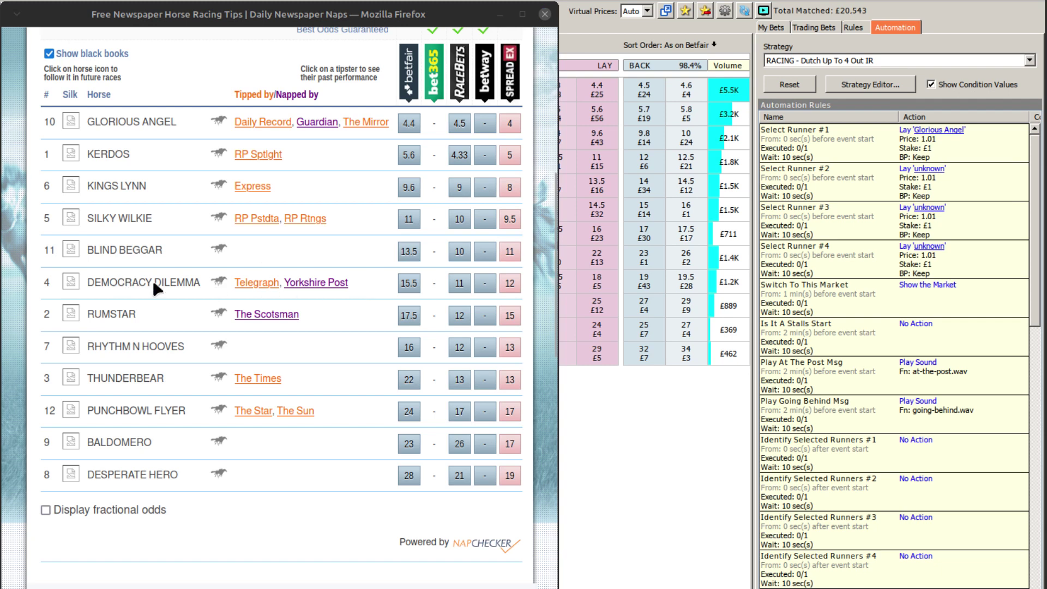
pyautogui.click(927, 170)
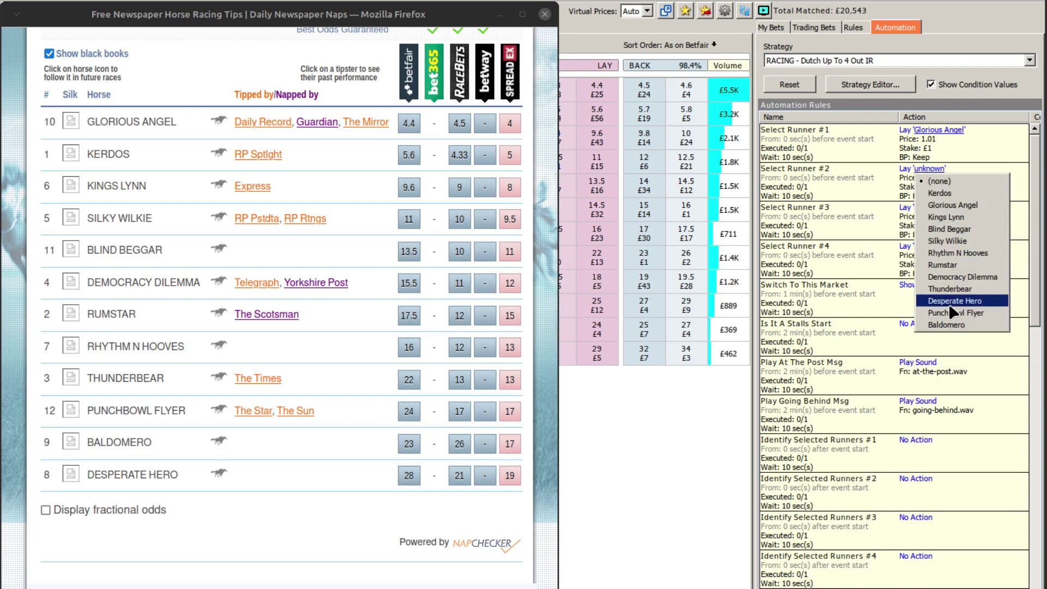
pyautogui.click(960, 277)
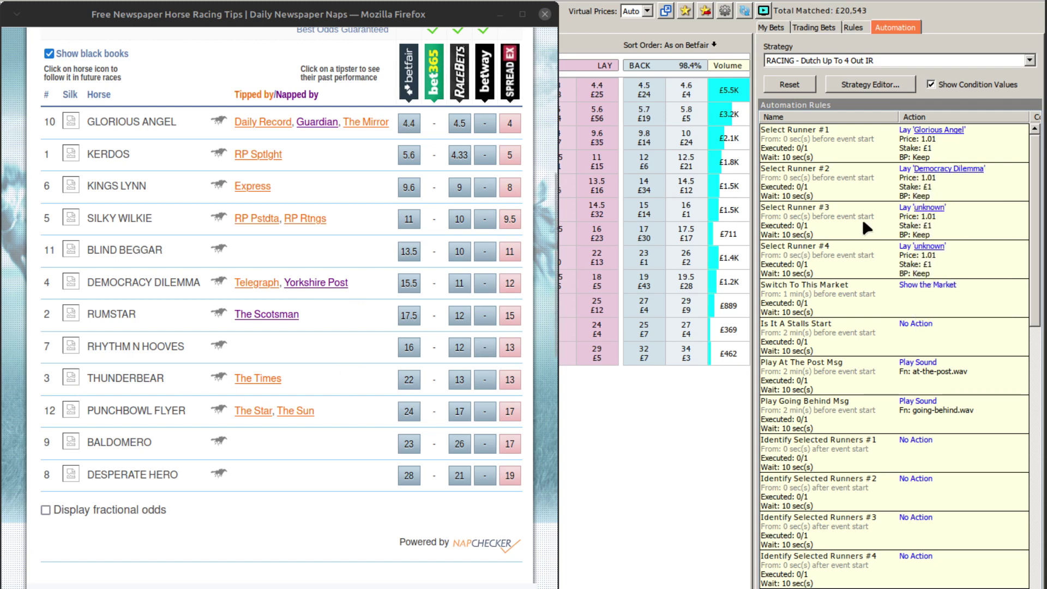
pyautogui.click(930, 208)
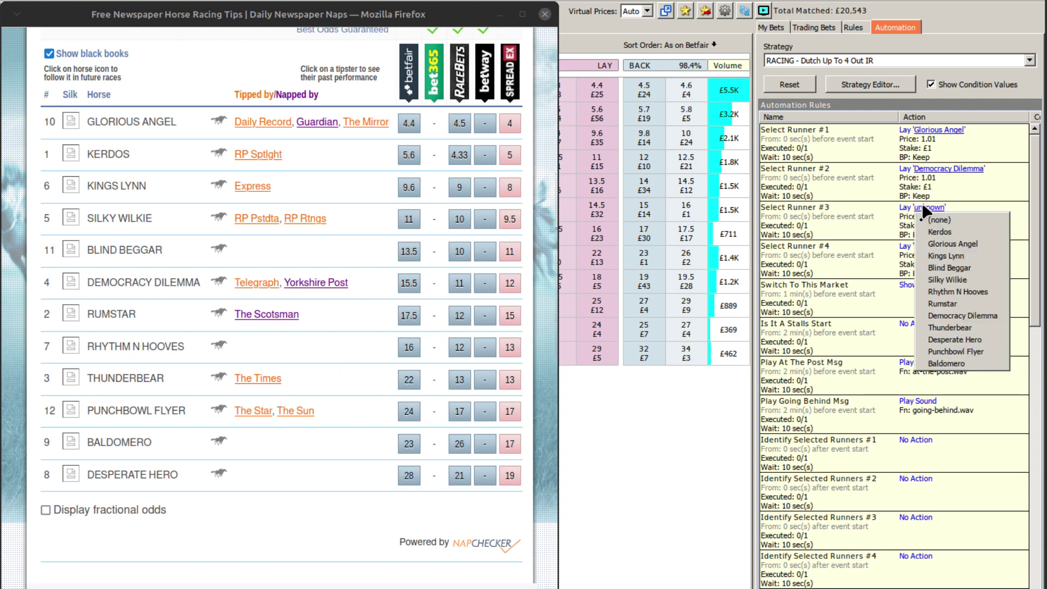
pyautogui.click(952, 330)
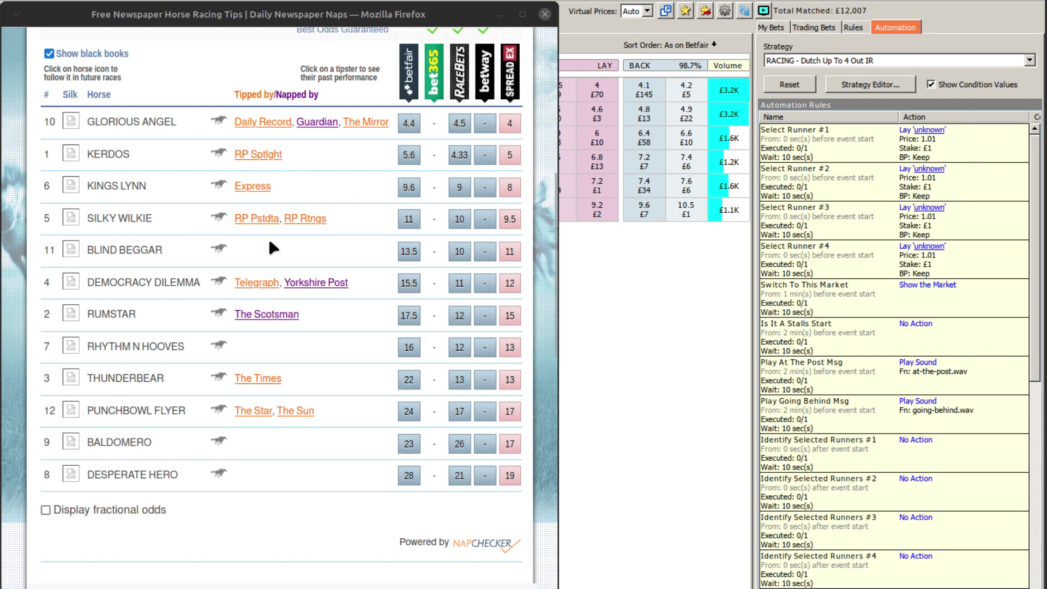
# Show the tips for Bath's 16:18 race and assign Hot Fuss to Select Runner #1 and Ice Max to Select Runner #2.
pyautogui.scroll(5, 270, 244)
pyautogui.click(307, 287)
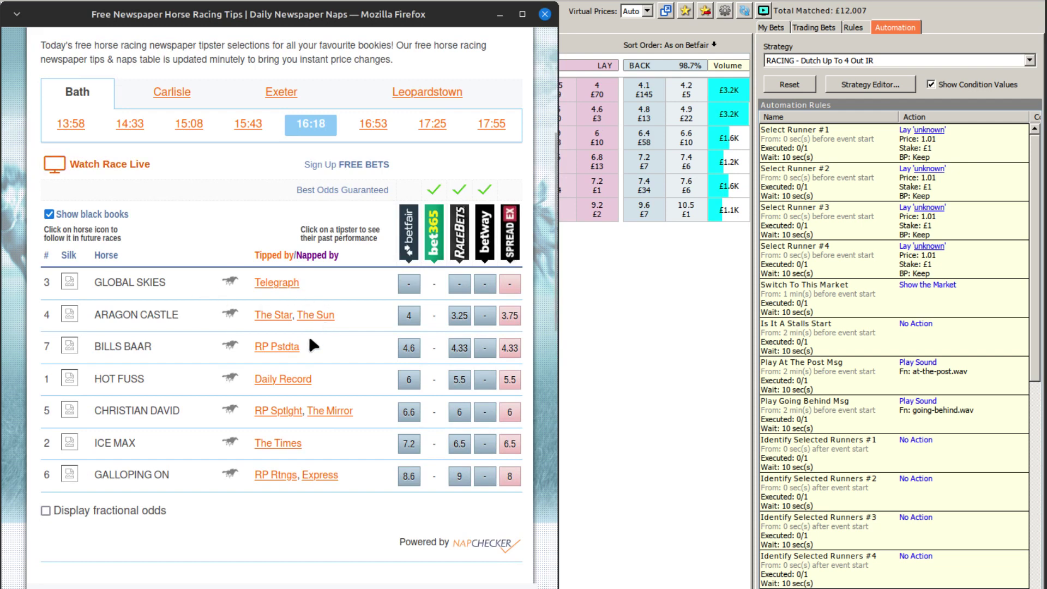
pyautogui.click(929, 130)
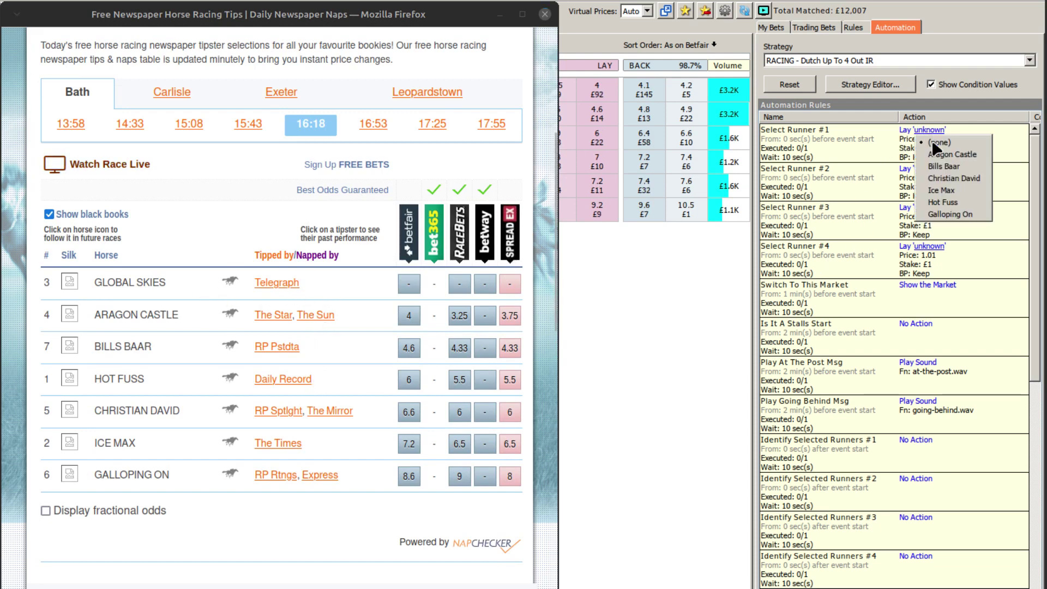
pyautogui.click(949, 204)
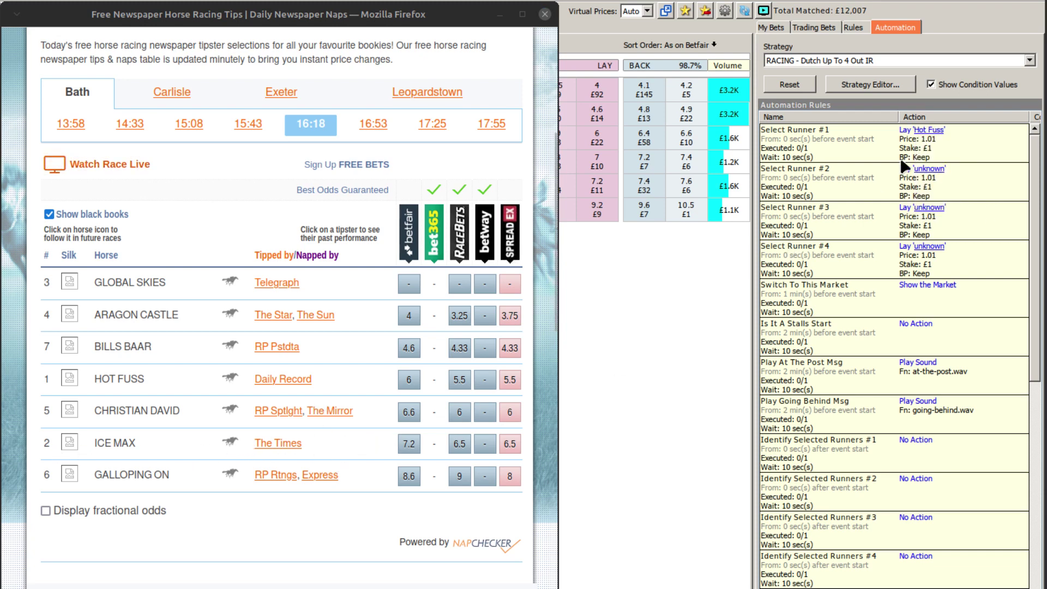
pyautogui.click(928, 169)
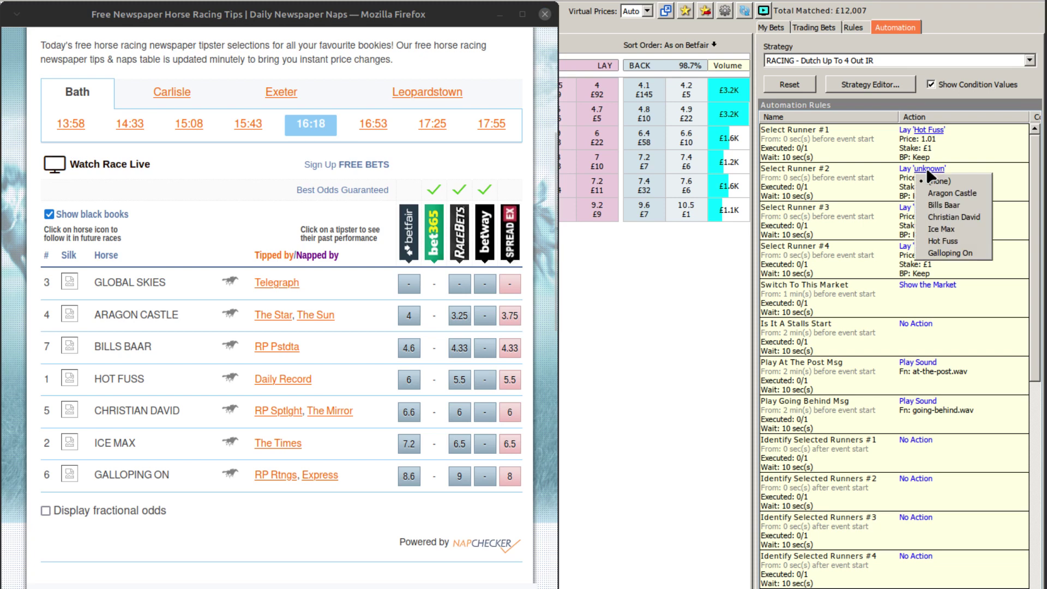
pyautogui.click(941, 229)
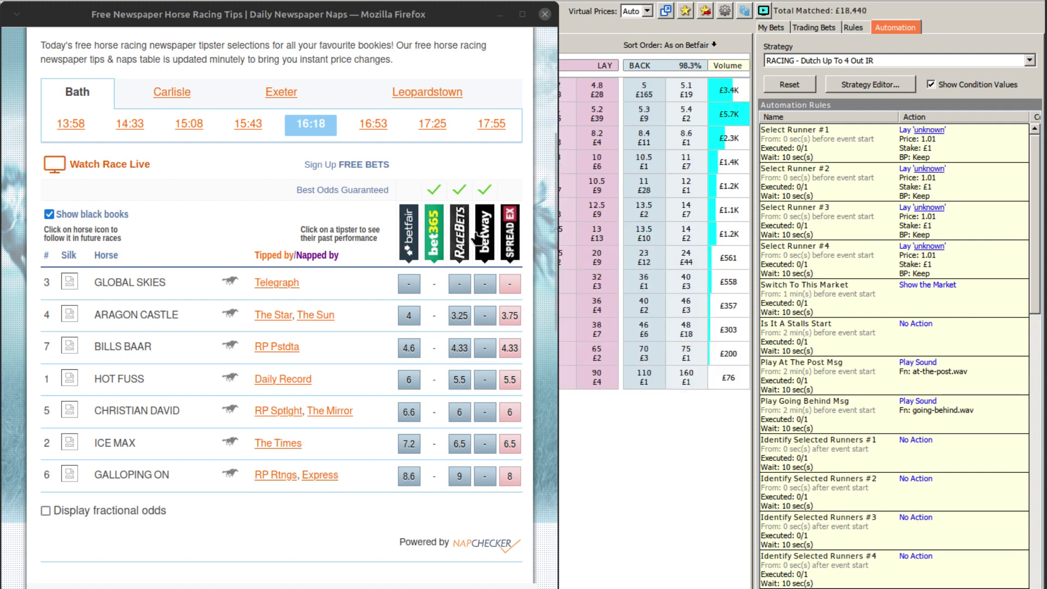
# Show the tips for Bath's 16:53 race and assign Big Bear Hug to Select Runner #1 and Measured Moments to Select Runner #2.
pyautogui.click(373, 123)
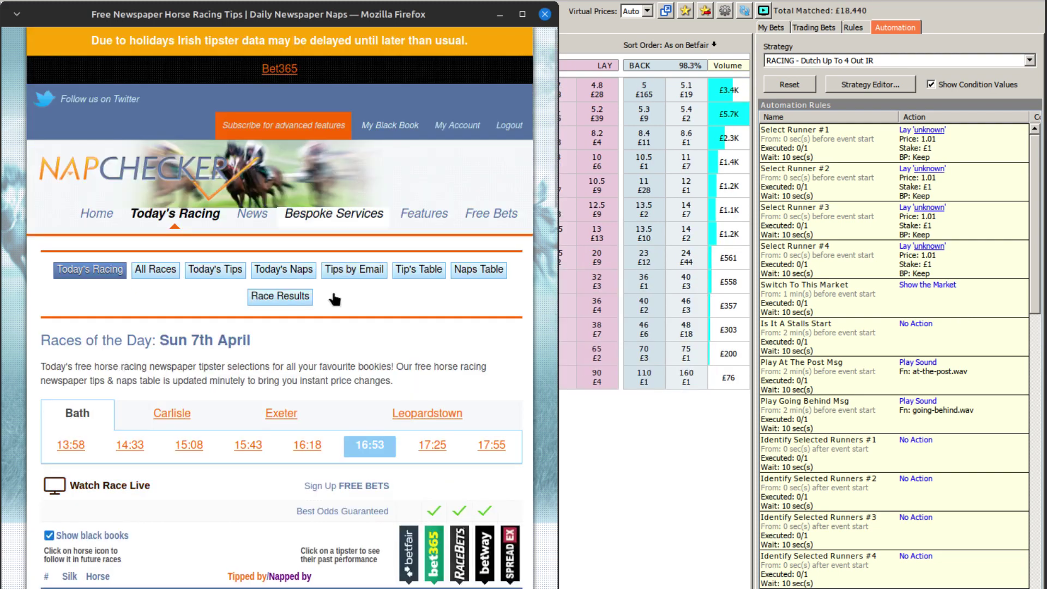
pyautogui.scroll(-7, 345, 381)
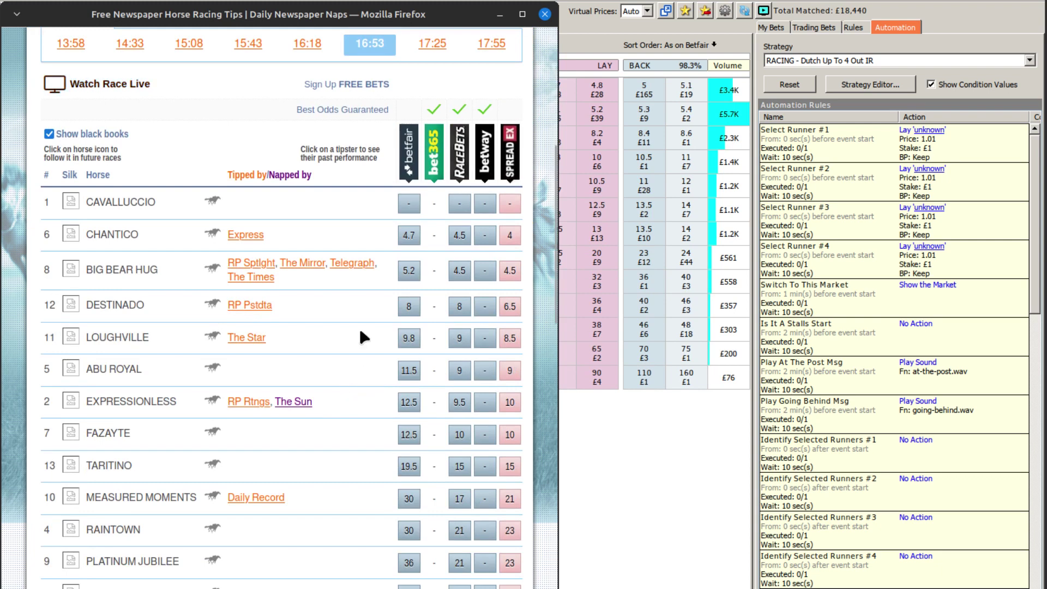
pyautogui.scroll(-2, 361, 334)
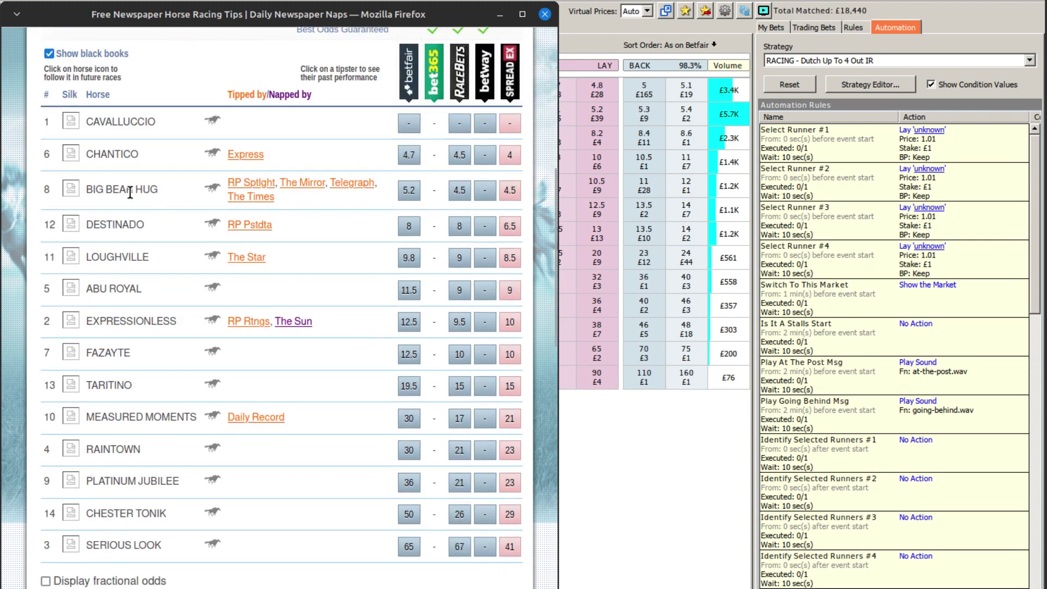
pyautogui.click(929, 130)
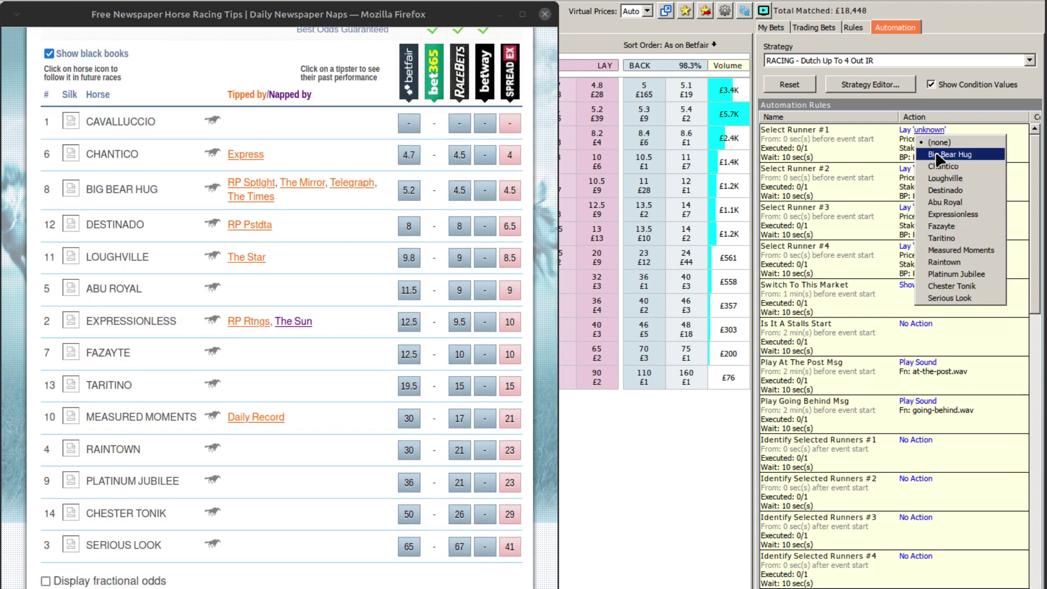
pyautogui.click(938, 162)
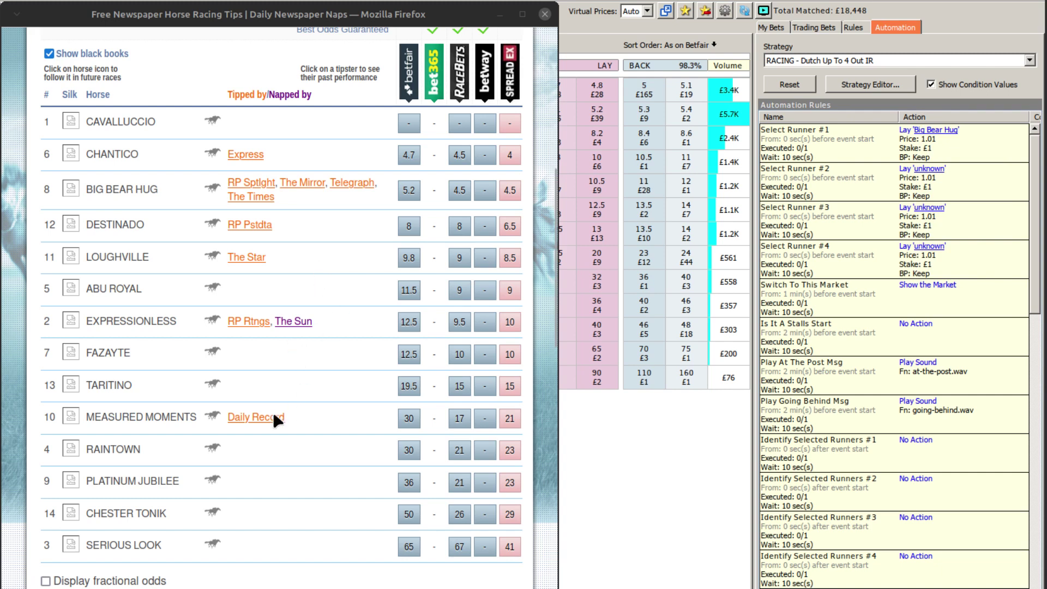
pyautogui.click(916, 169)
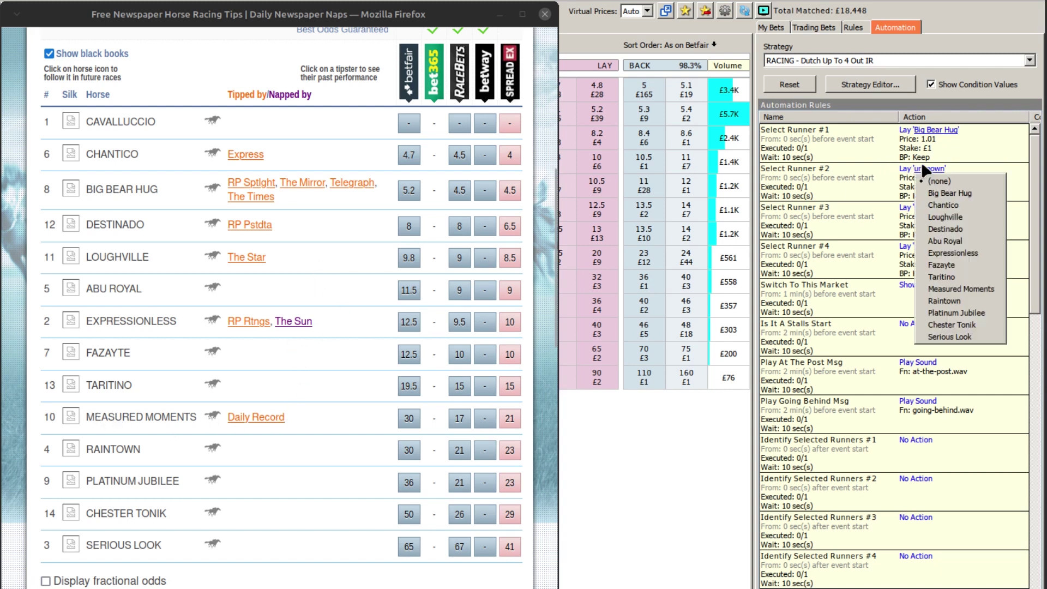
pyautogui.click(946, 303)
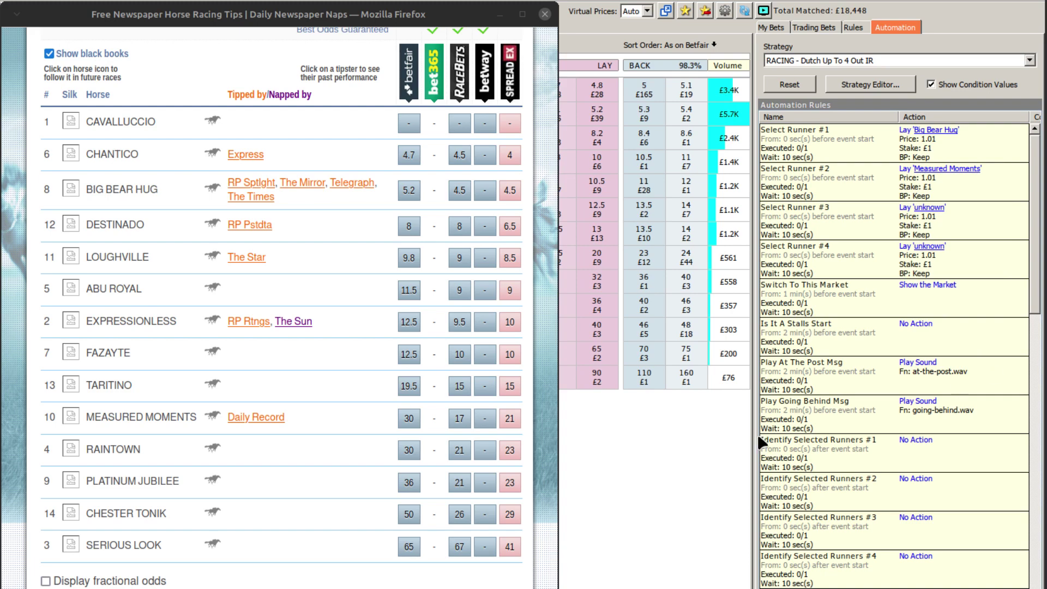
# Show the tips for Bath's 17:25 race and assign Thornaby Pearl to Select Runner #1 and Maharajas Express to Select Runner #2.
pyautogui.click(277, 244)
pyautogui.scroll(5, 277, 243)
pyautogui.click(446, 290)
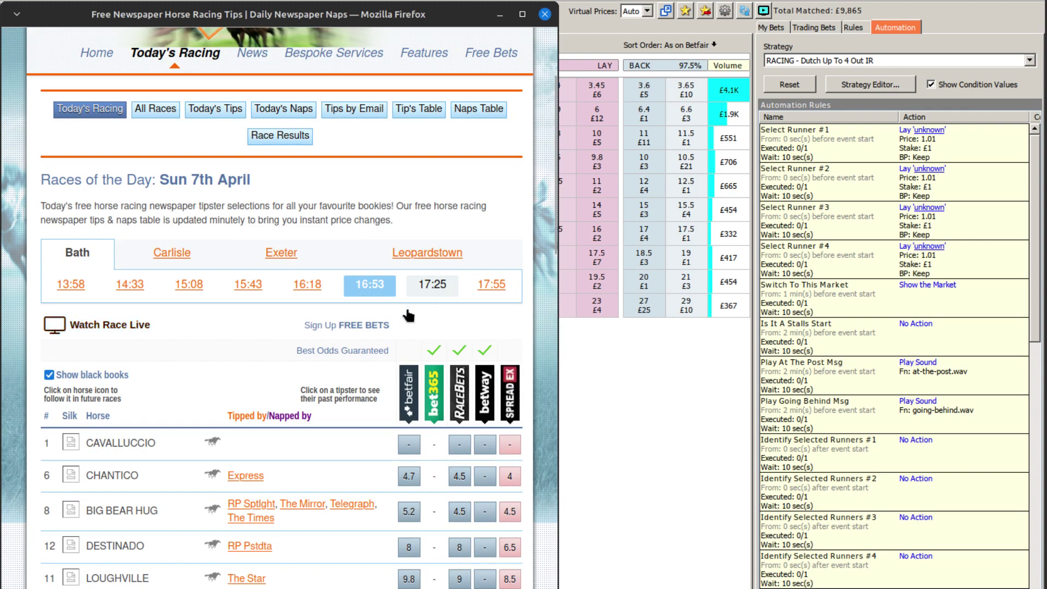
pyautogui.scroll(-5, 390, 315)
pyautogui.scroll(-5, 391, 310)
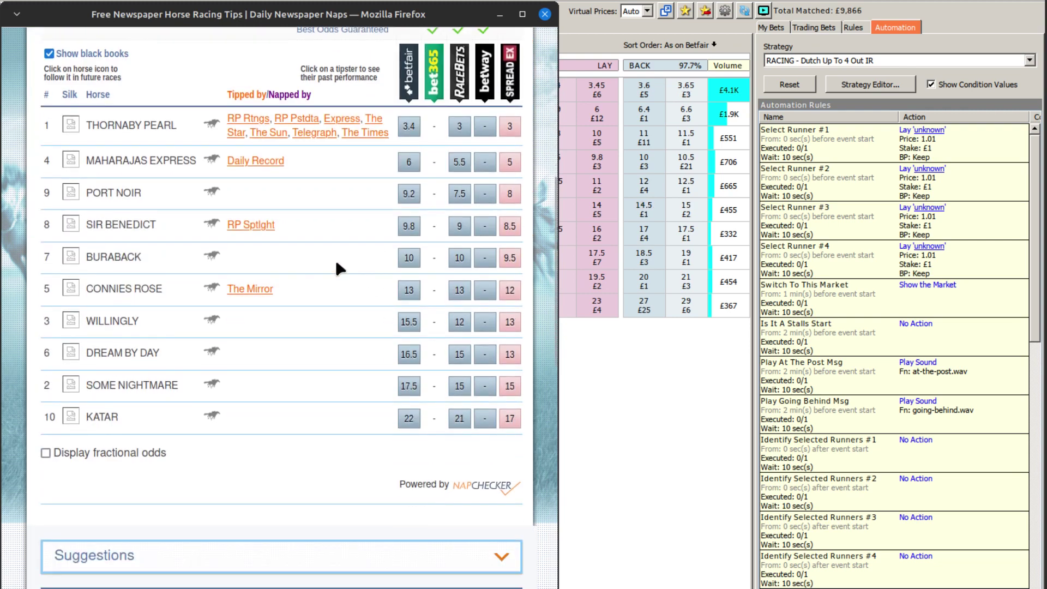
pyautogui.click(921, 135)
pyautogui.click(937, 162)
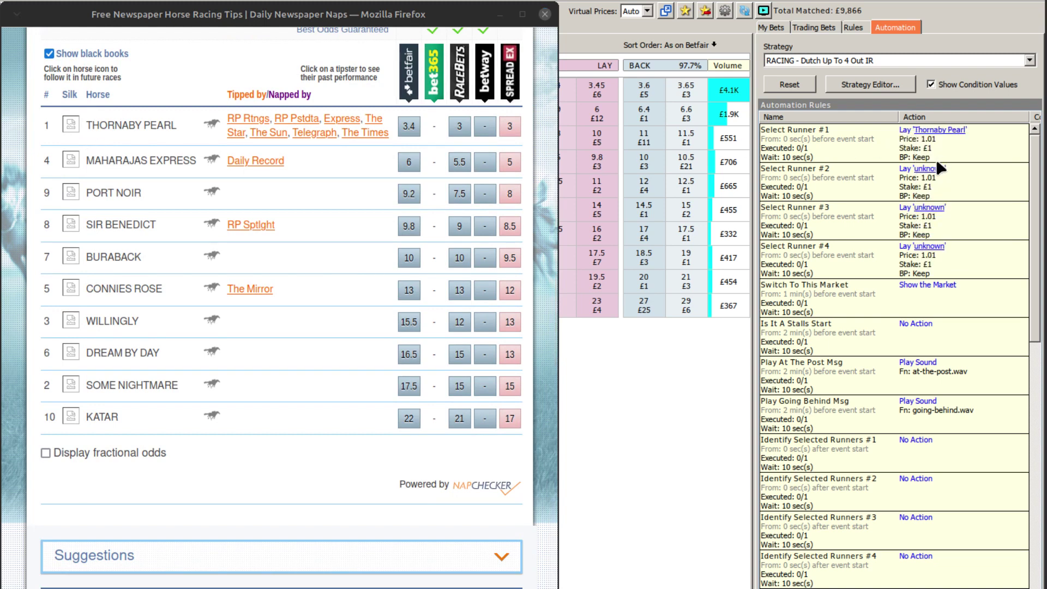
pyautogui.click(931, 169)
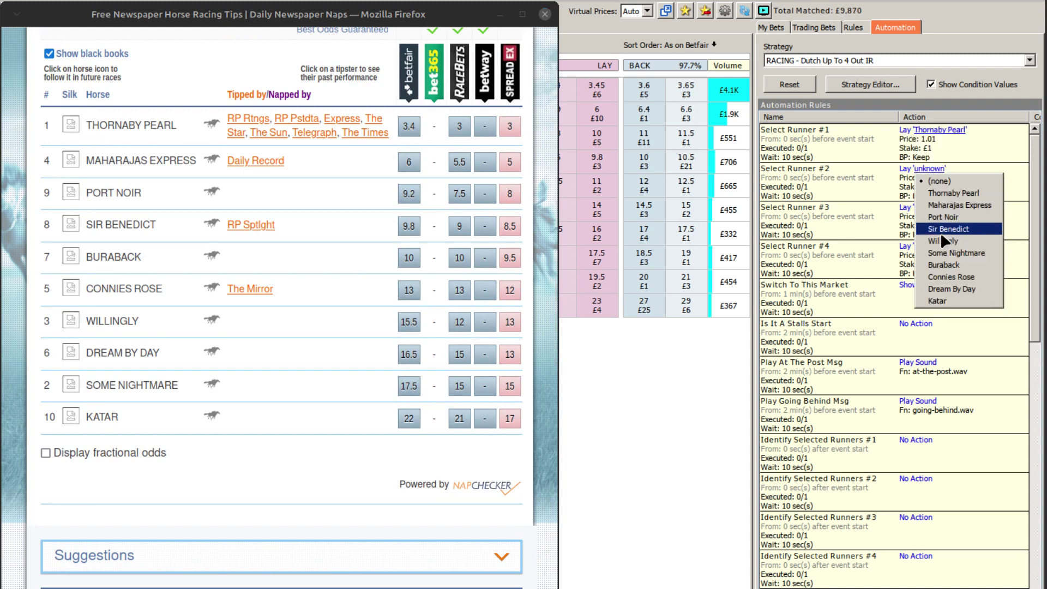
pyautogui.click(944, 206)
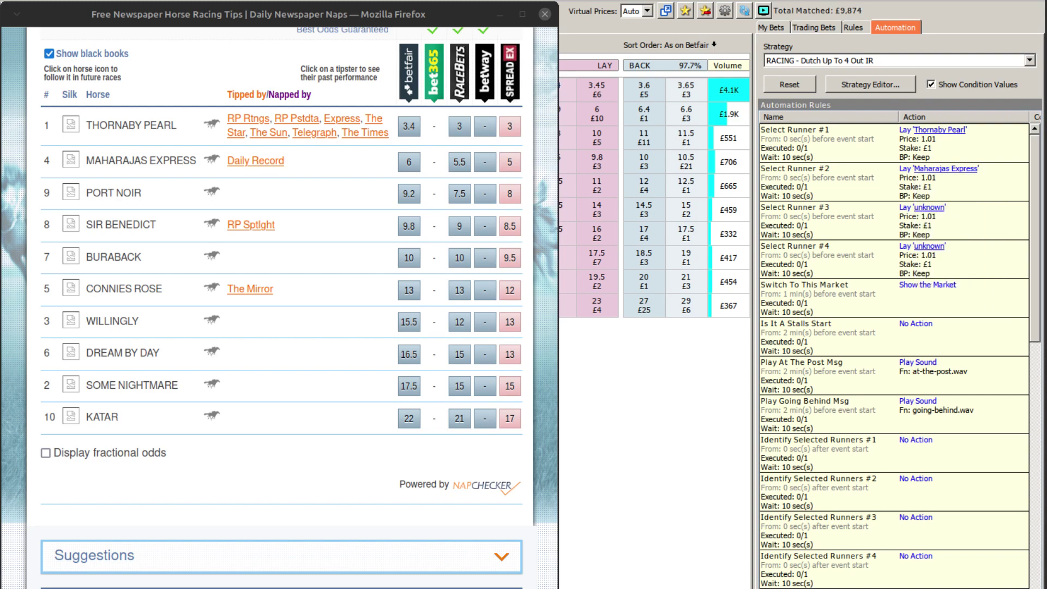
# Show the tips for Bath's 17:55 race and assign Sarahs Verse to Select Runner #1 and Danzart to Select Runner #2.
pyautogui.scroll(6, 518, 327)
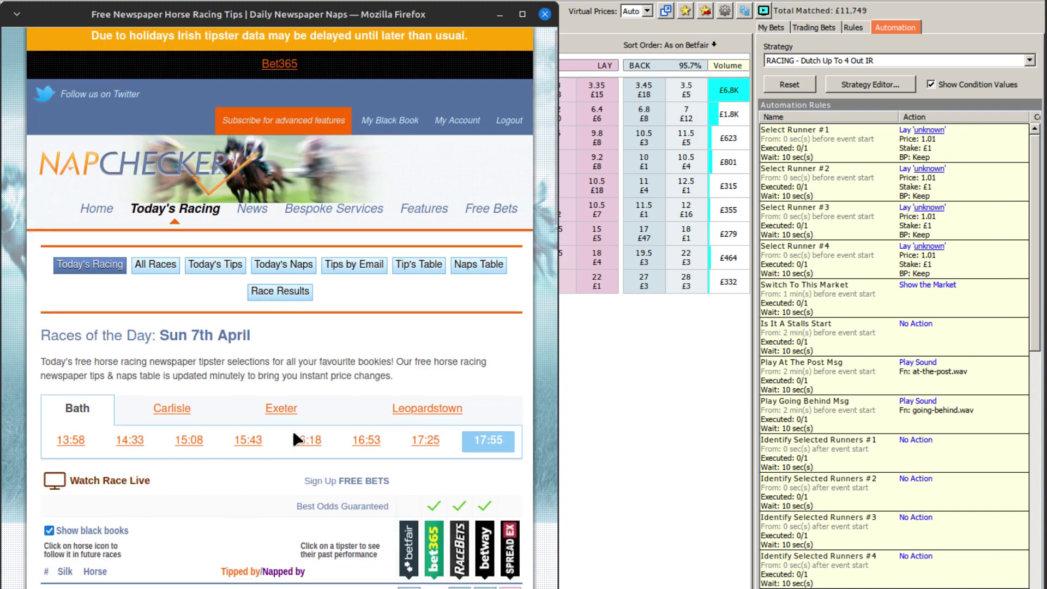
pyautogui.scroll(-2, 292, 427)
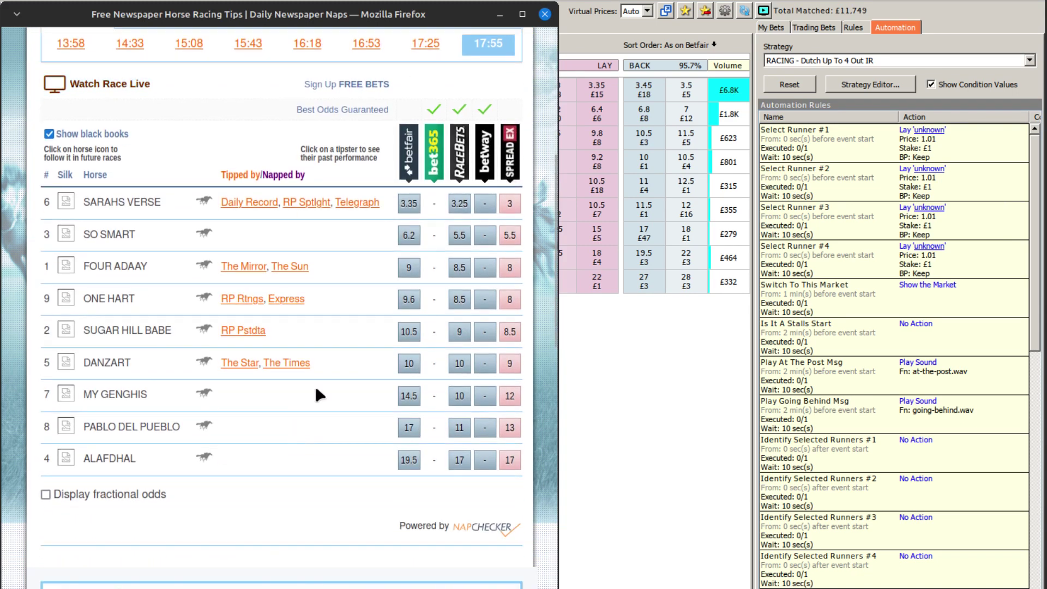
pyautogui.click(927, 130)
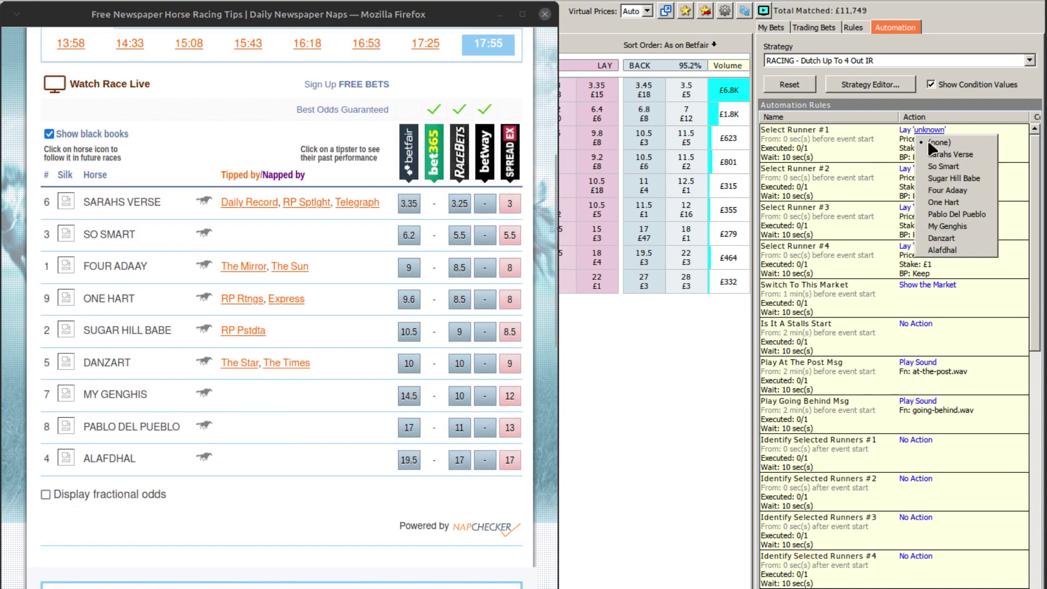
pyautogui.click(957, 151)
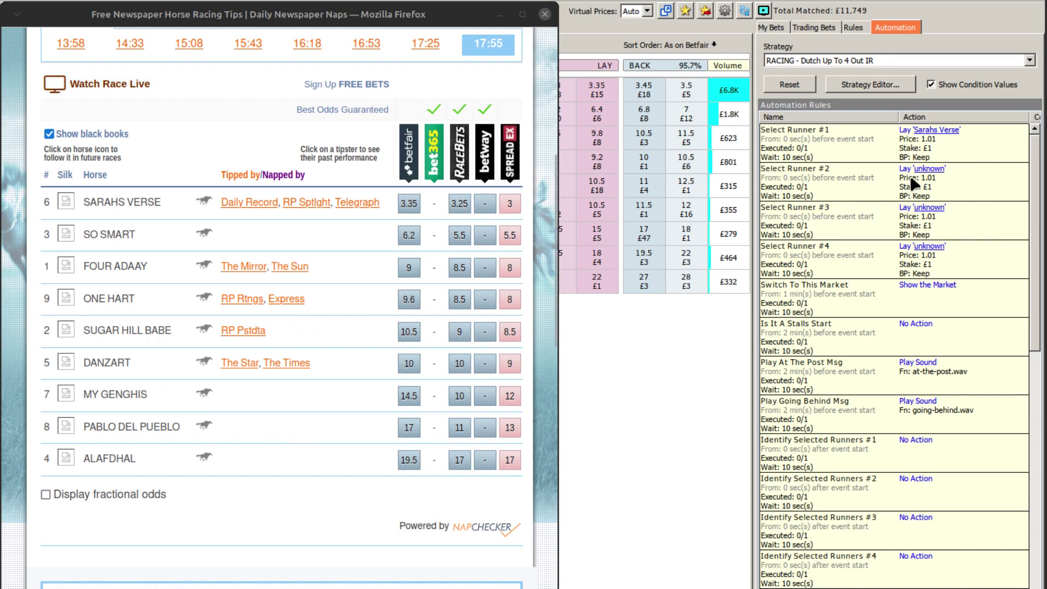
pyautogui.click(930, 169)
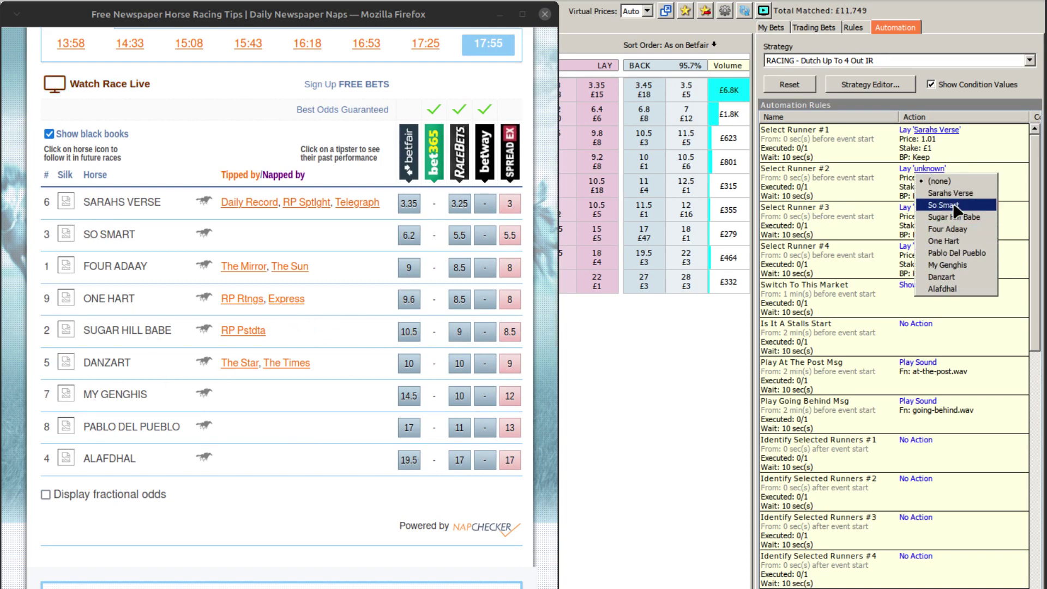
pyautogui.click(942, 277)
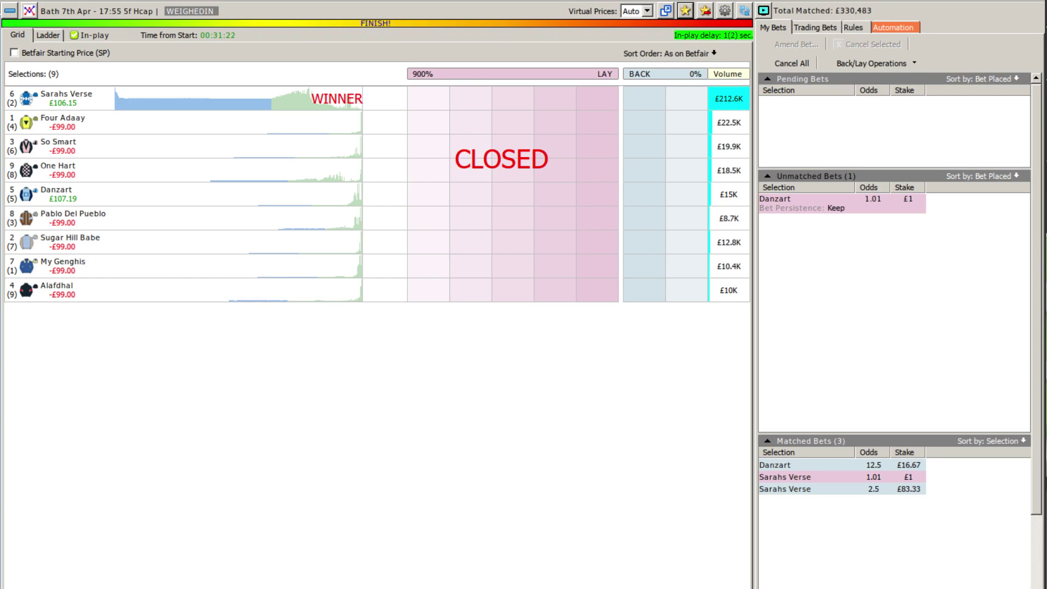
# Open Bath's 17:25 5f Hcap market from the Market Watch List and display its Betfair Starting Prices.
pyautogui.hotkey('alt', 'Tab')
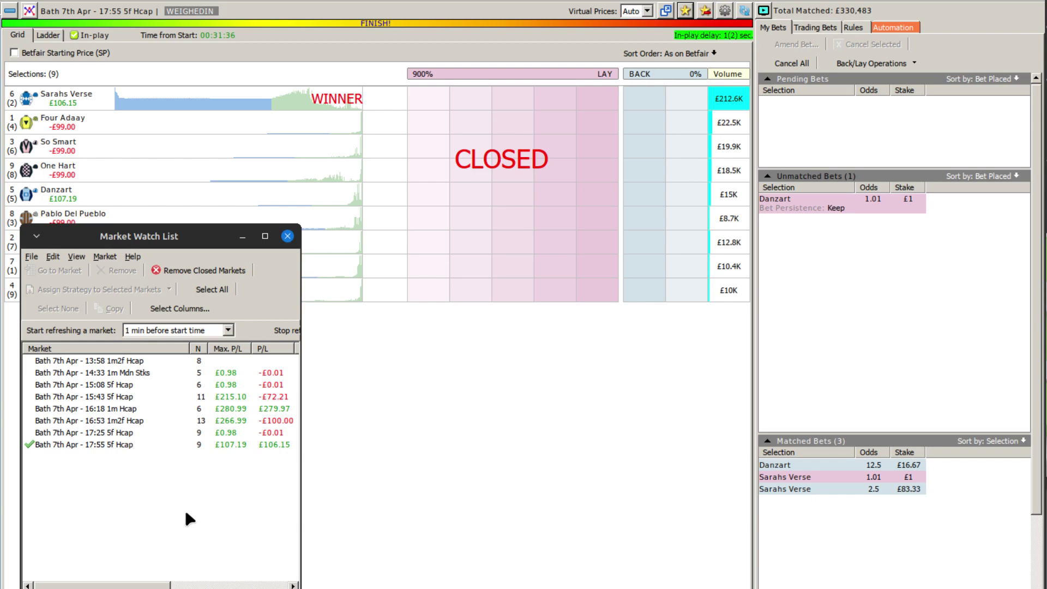
pyautogui.click(98, 434)
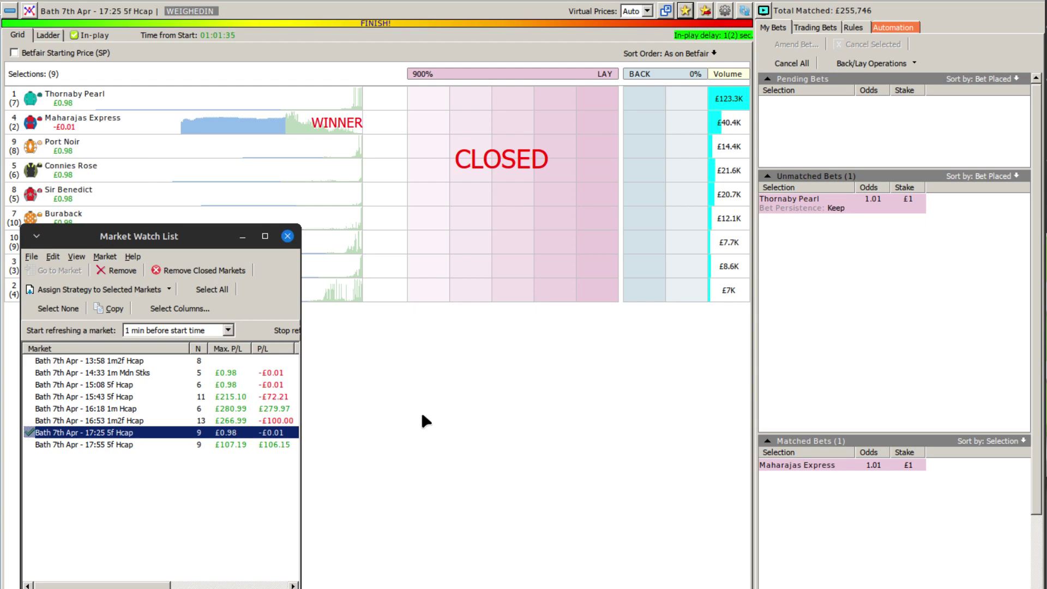
pyautogui.click(14, 53)
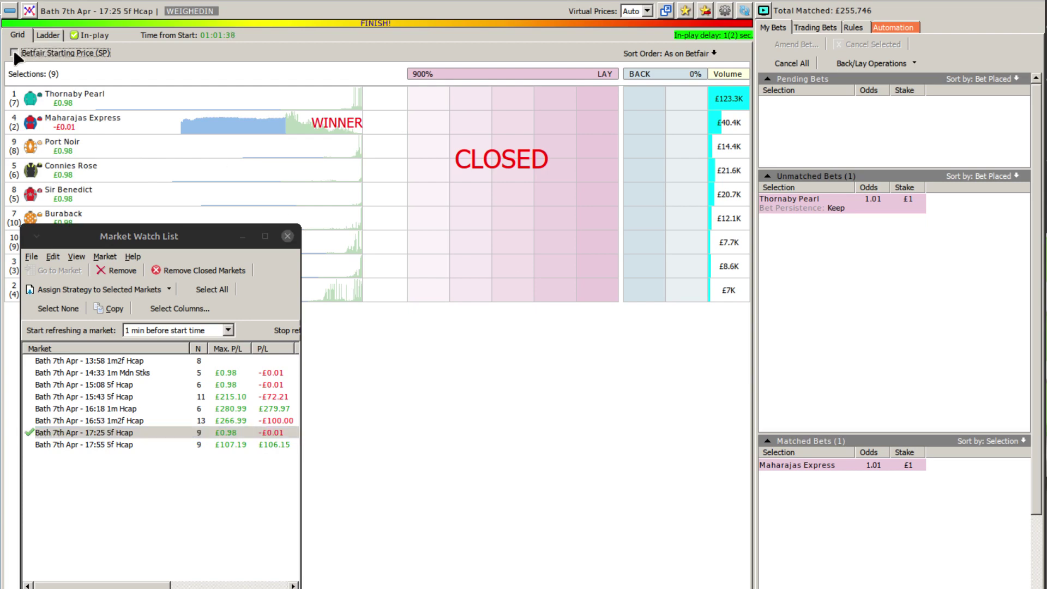
pyautogui.click(696, 59)
# Open the back dutching calculation for the 17:25 race, include Thornaby Pearl and Maharajas Express, and turn off live odds.
pyautogui.click(862, 65)
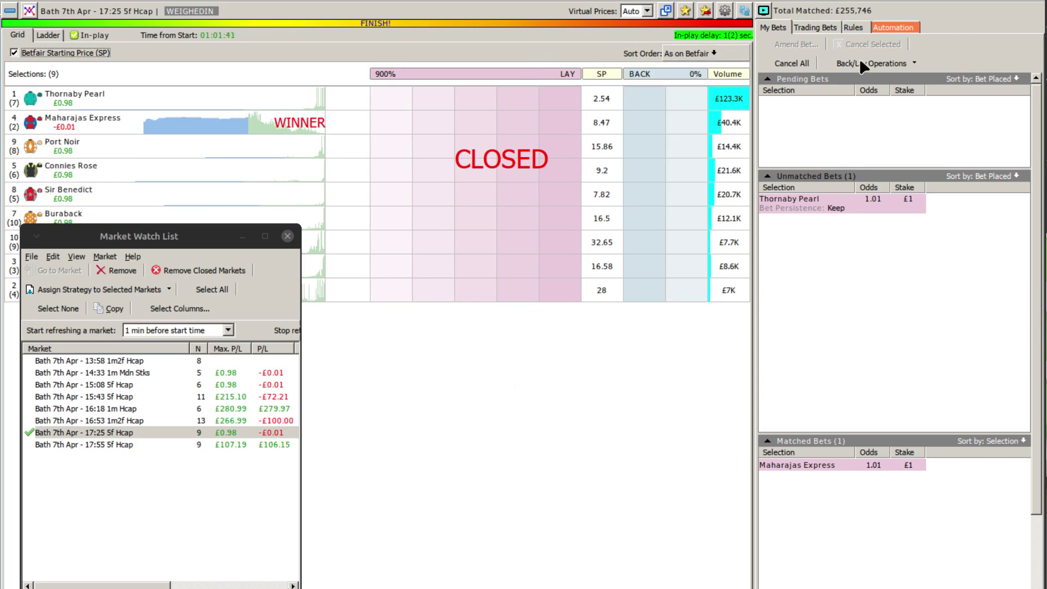
pyautogui.click(857, 65)
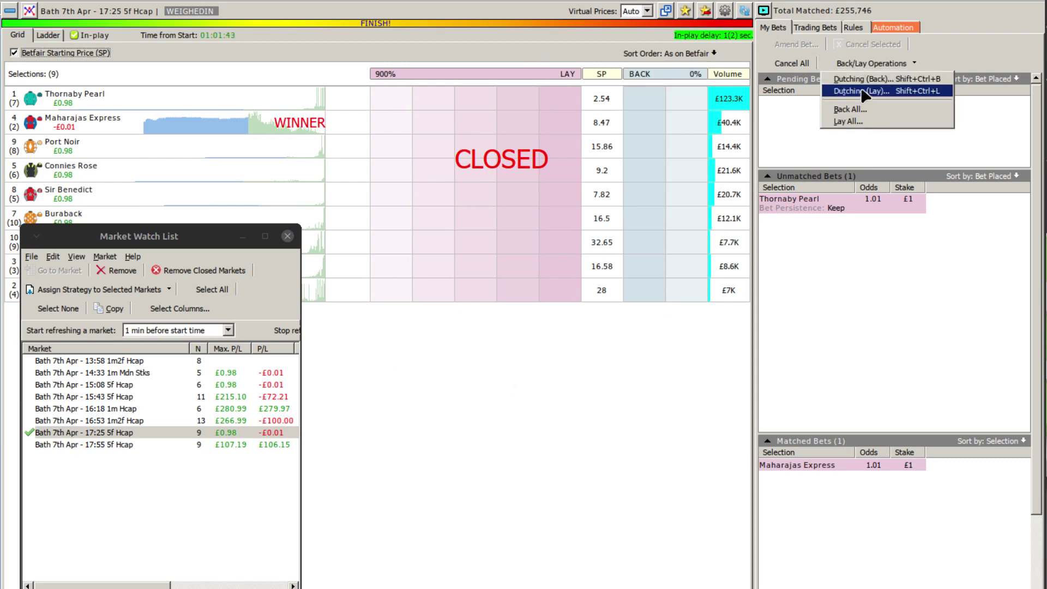
pyautogui.click(864, 79)
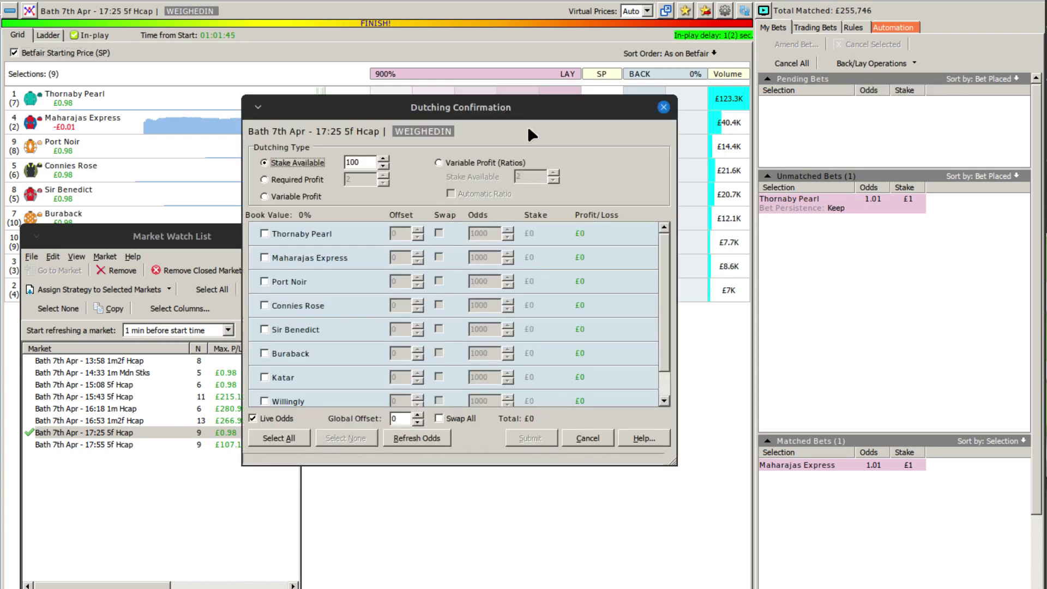
pyautogui.moveTo(510, 108); pyautogui.dragTo(654, 242)
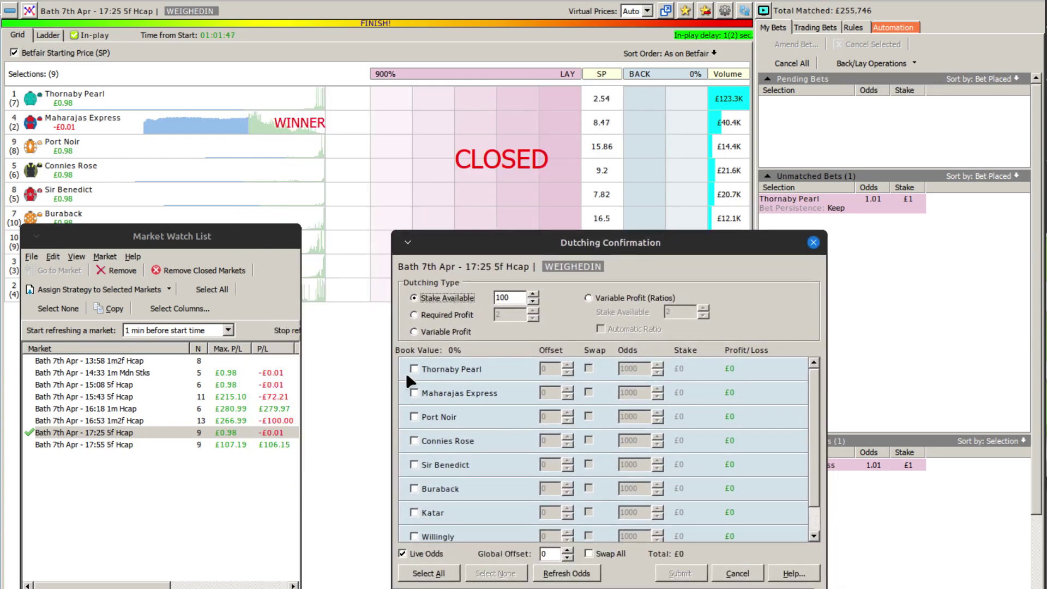
pyautogui.click(444, 367)
pyautogui.click(437, 393)
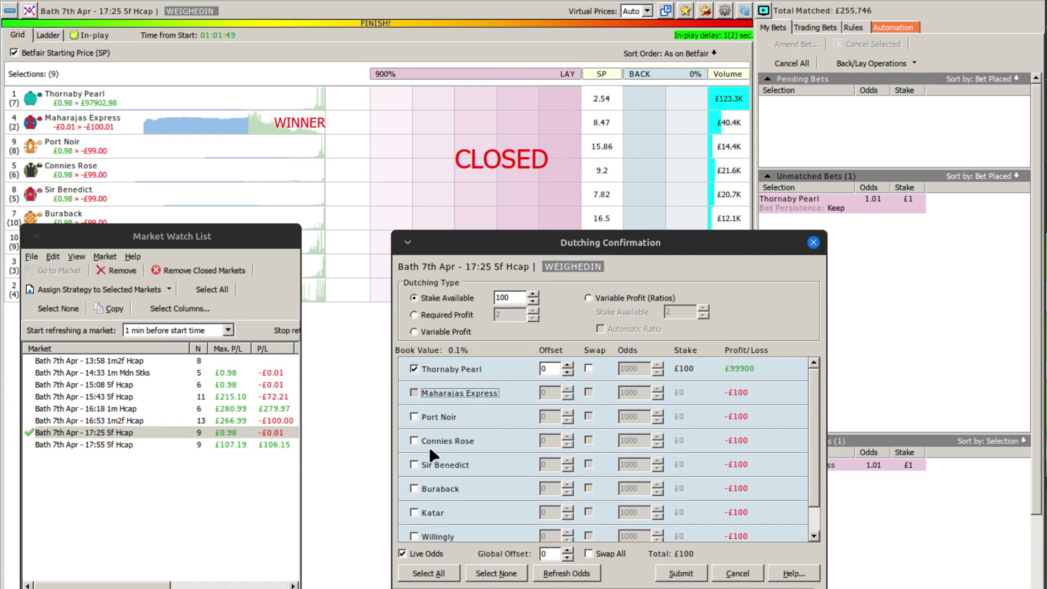
pyautogui.click(420, 552)
# Set the dutching odds to 2.54 for Thornaby Pearl and 8.47 for Maharajas Express, check the profit, and close without submitting.
pyautogui.doubleClick(639, 367)
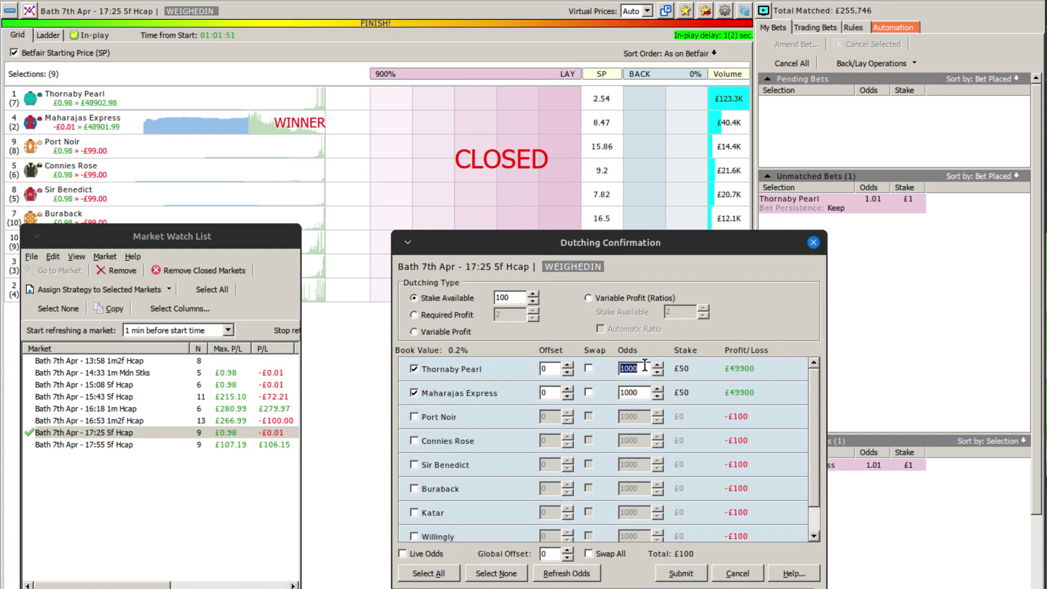
pyautogui.write('2.54')
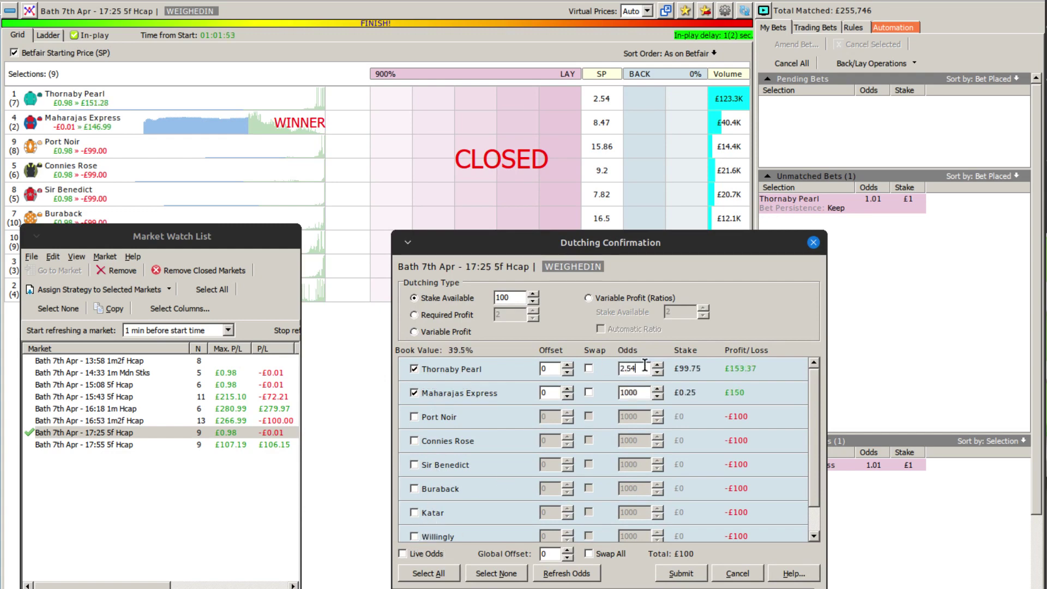
pyautogui.doubleClick(644, 393)
pyautogui.write('8.47')
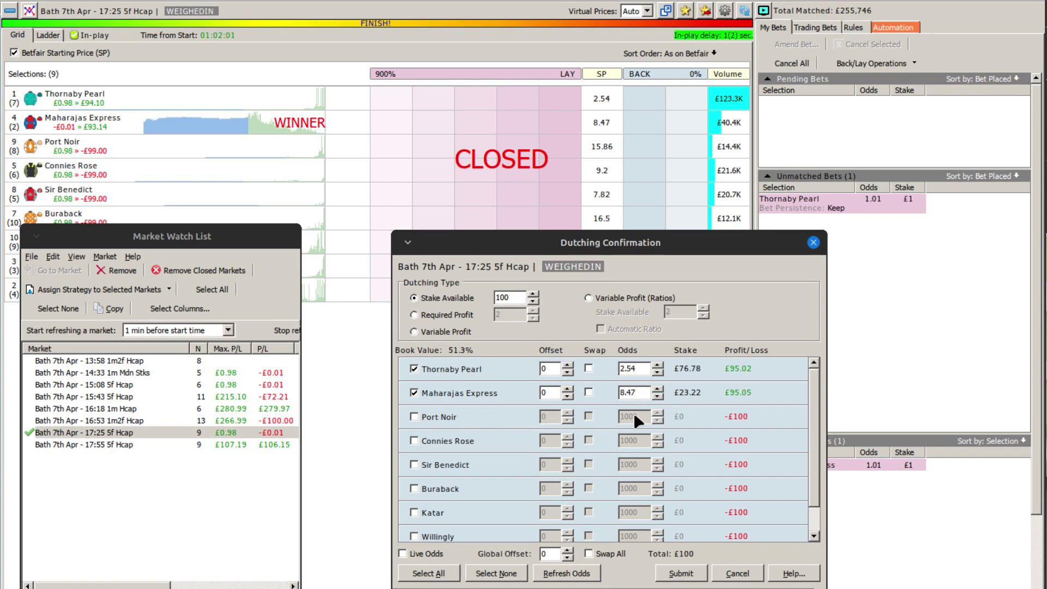
pyautogui.doubleClick(644, 369)
pyautogui.click(760, 568)
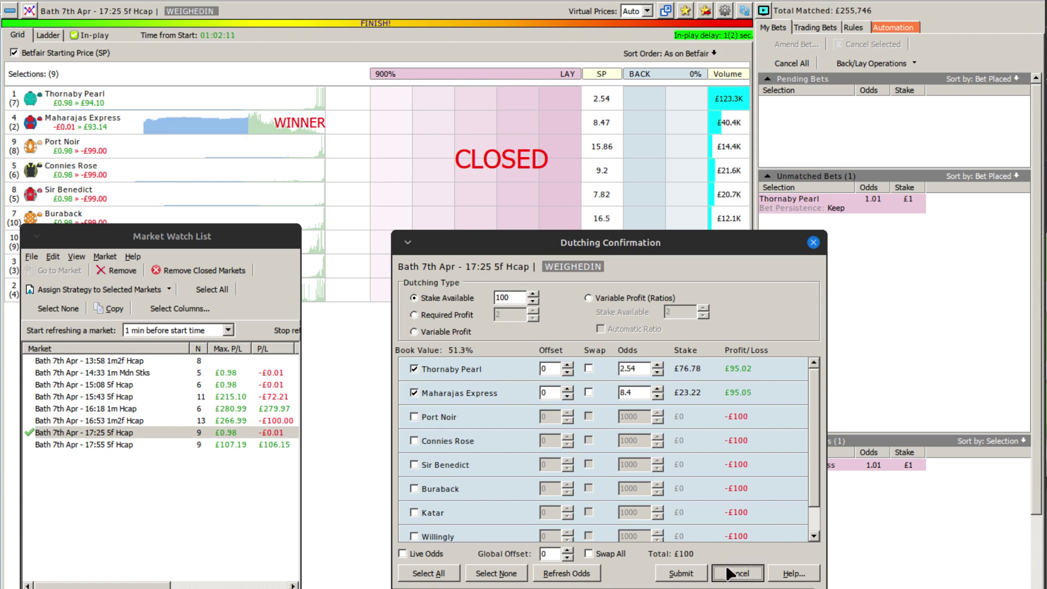
# Review the results and bets for Bath's 16:53, 16:18 and 15:43 races, and check the 15:43 market's rules for withdrawn runners.
pyautogui.click(125, 423)
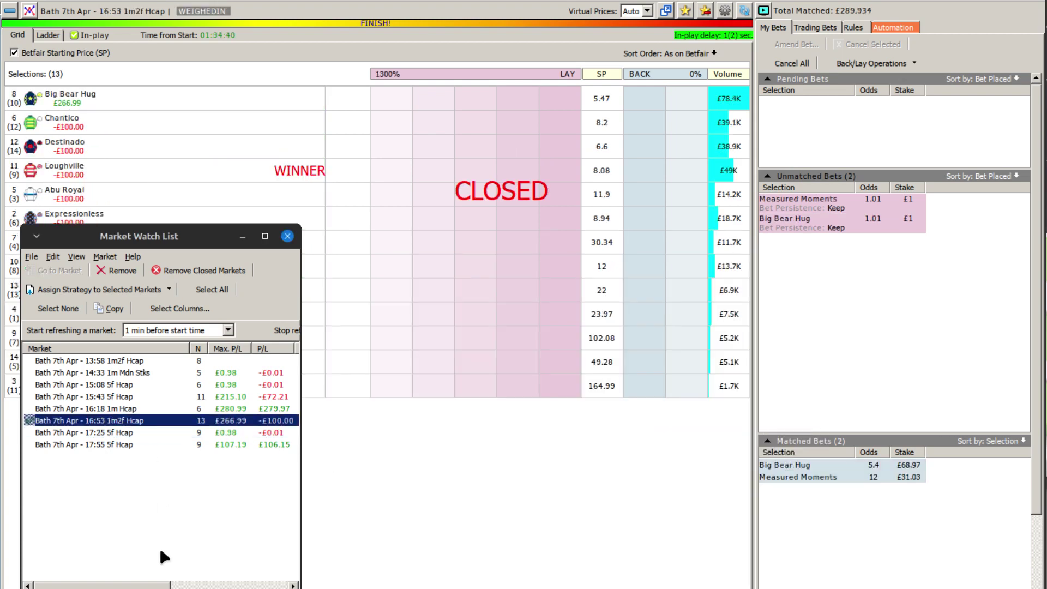
pyautogui.click(120, 410)
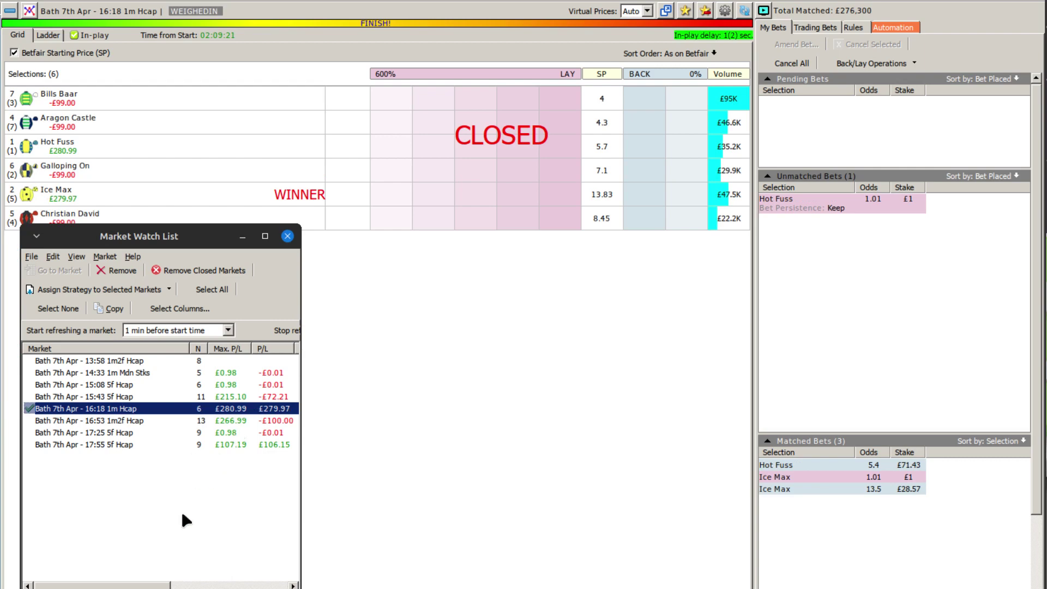
pyautogui.click(112, 397)
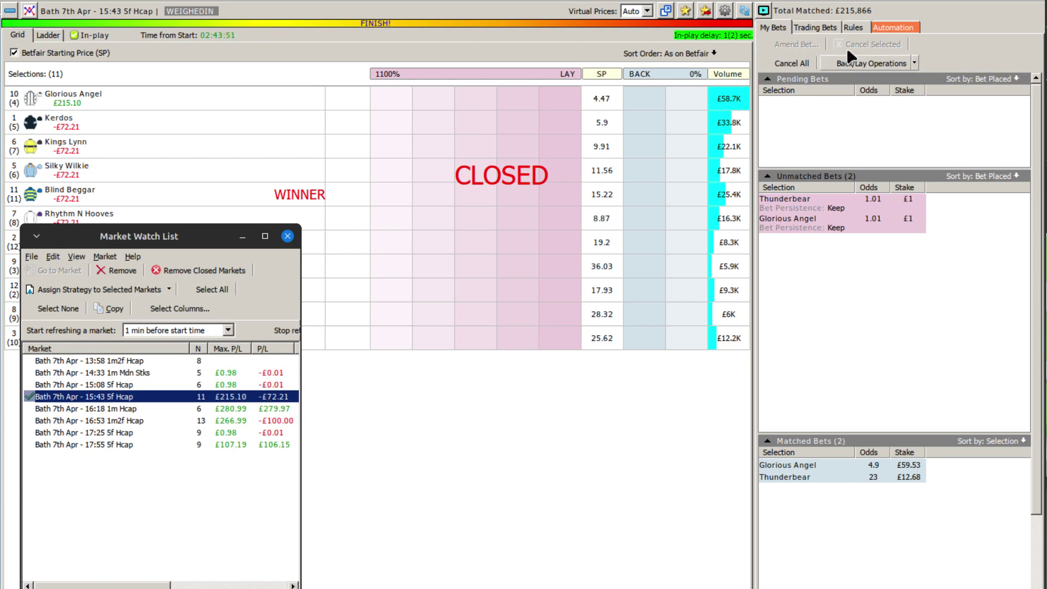
pyautogui.click(854, 28)
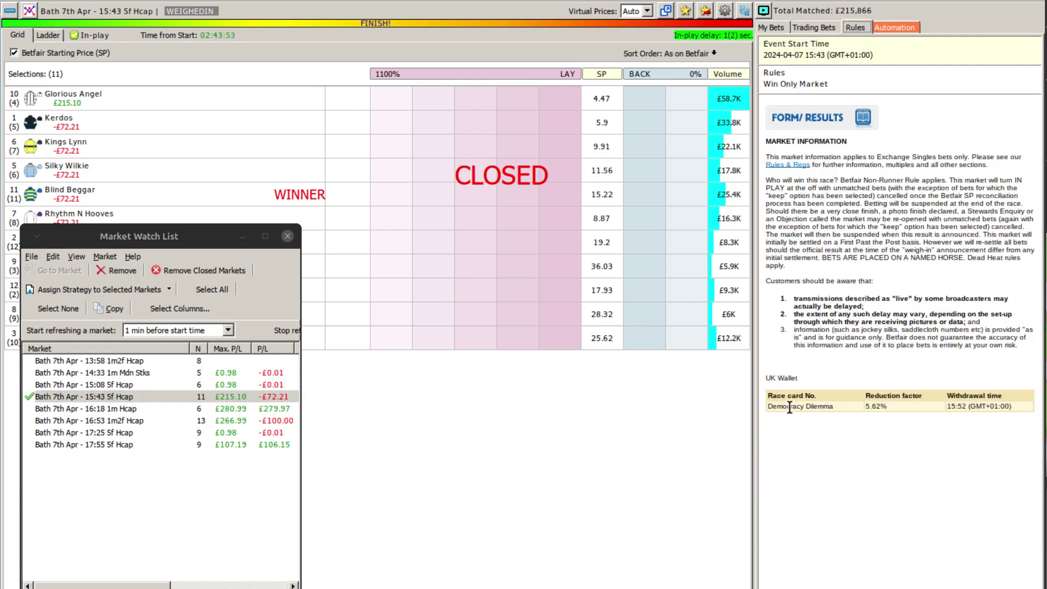
pyautogui.click(774, 28)
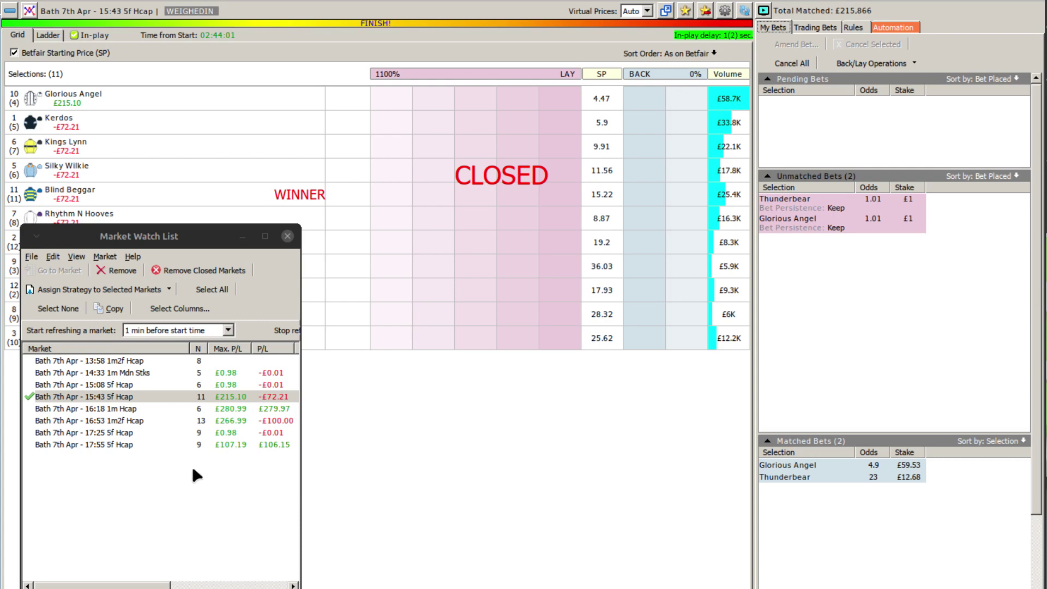
# Open the back dutching calculation for Bath's 15:08 5f Hcap market and include Adaay In Devon at odds of 1.96.
pyautogui.doubleClick(66, 385)
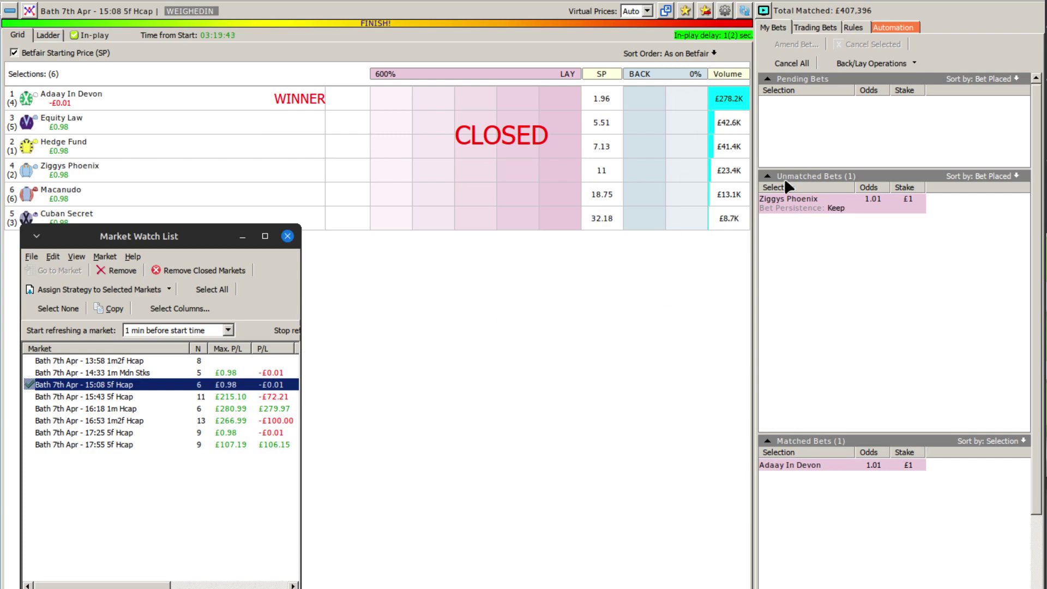
pyautogui.click(847, 64)
pyautogui.click(851, 78)
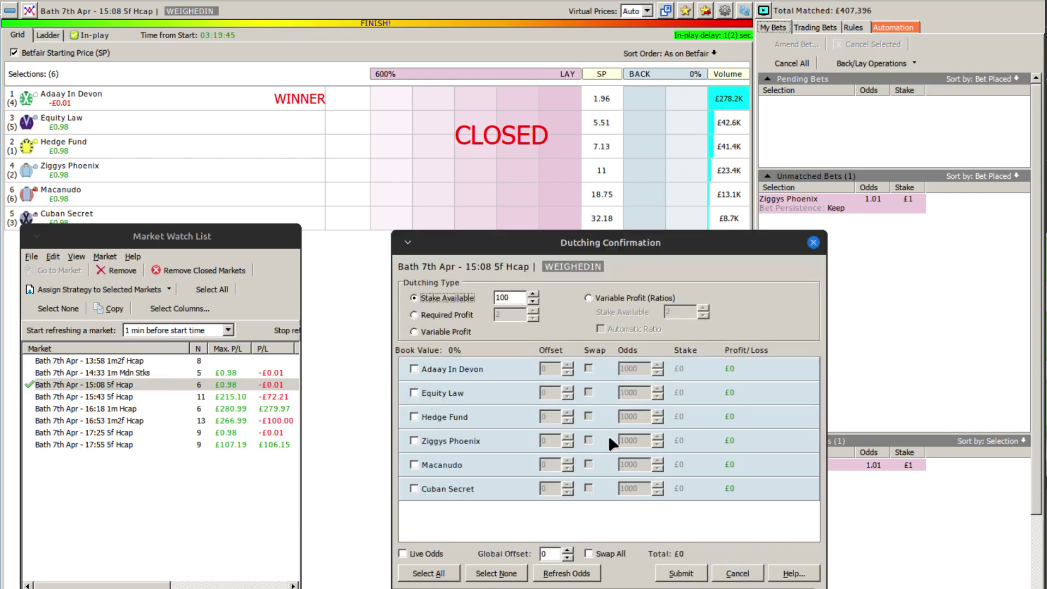
pyautogui.click(430, 371)
pyautogui.doubleClick(642, 368)
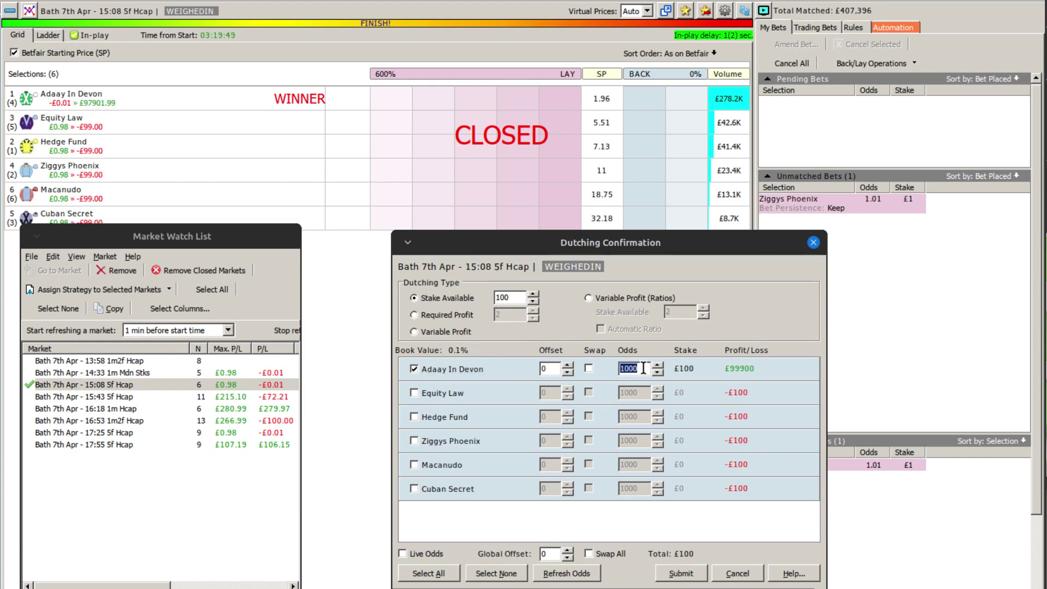
pyautogui.write('1.96')
# Add Ziggys Phoenix to the dutching calculation at odds of 11, check the potential profit, and close without submitting.
pyautogui.click(446, 439)
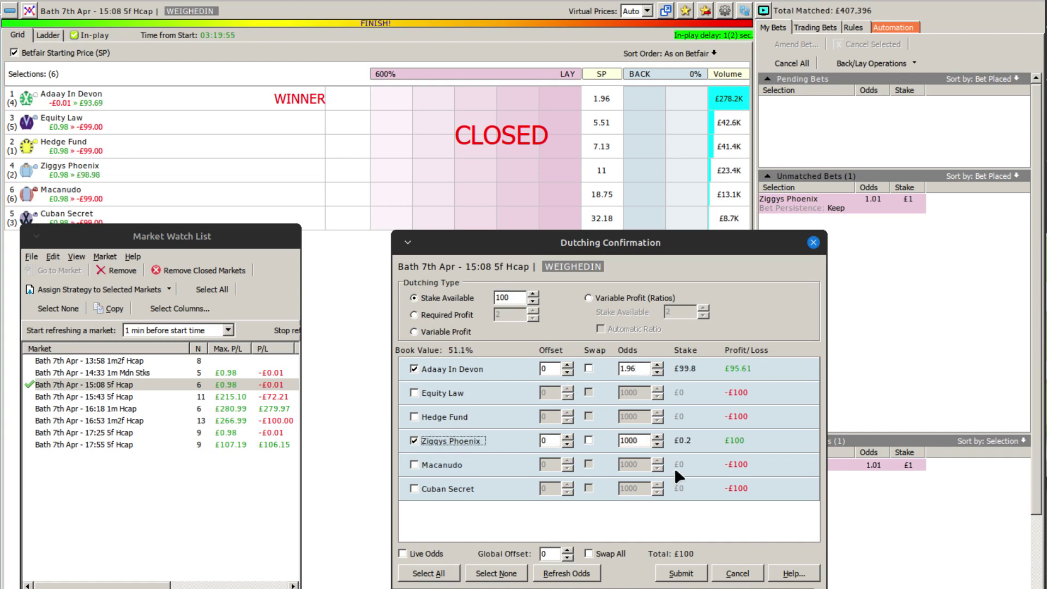
pyautogui.doubleClick(640, 439)
pyautogui.write('11')
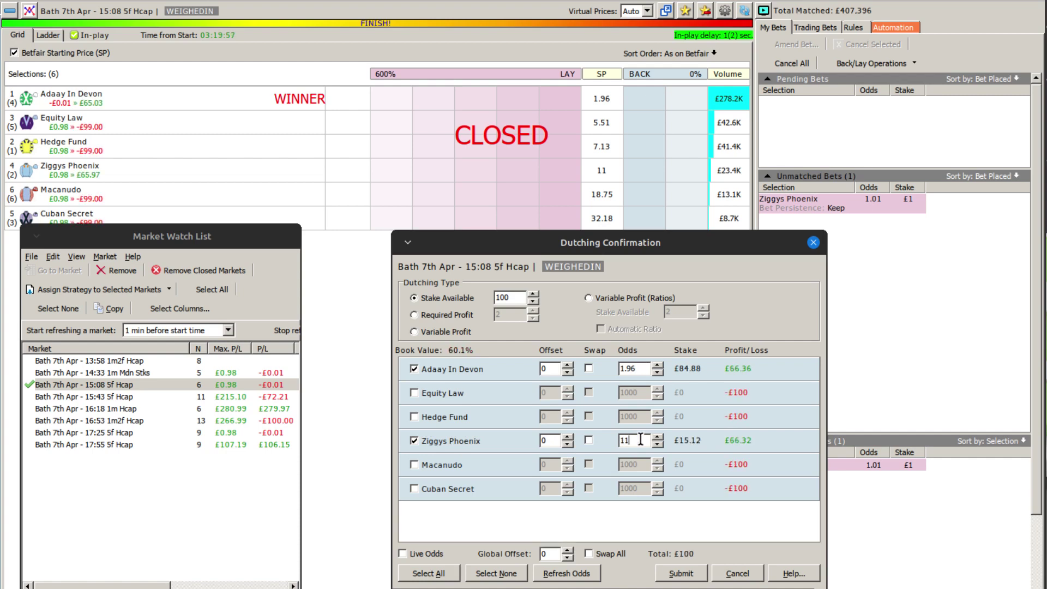
pyautogui.doubleClick(637, 366)
pyautogui.click(745, 572)
# Open the back dutching calculation for Bath's 14:33 1m Mdn Stks market and include Haya and Star Jasmine.
pyautogui.click(60, 374)
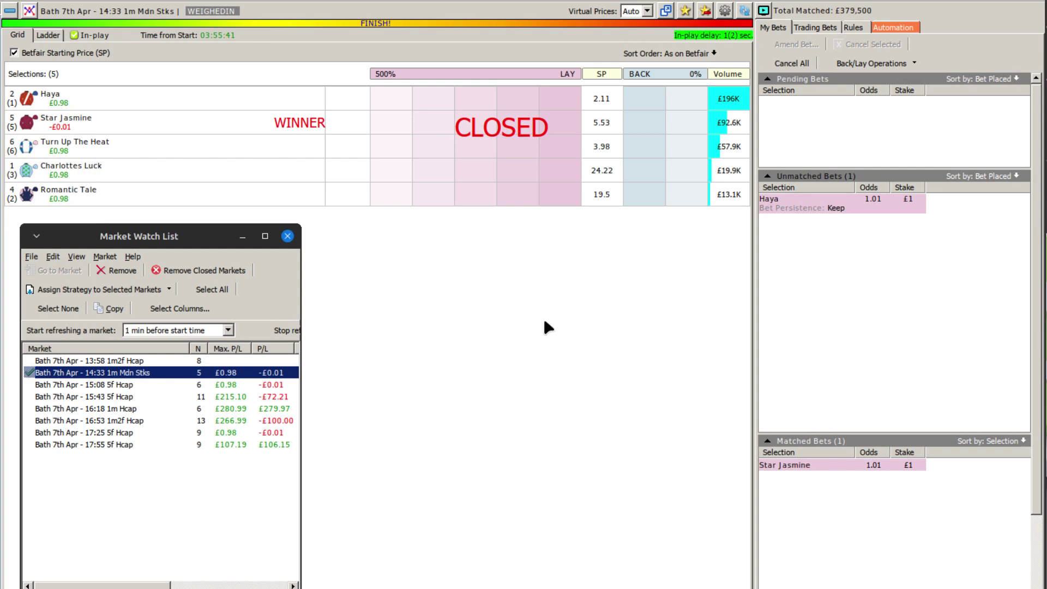
pyautogui.click(841, 64)
pyautogui.click(873, 79)
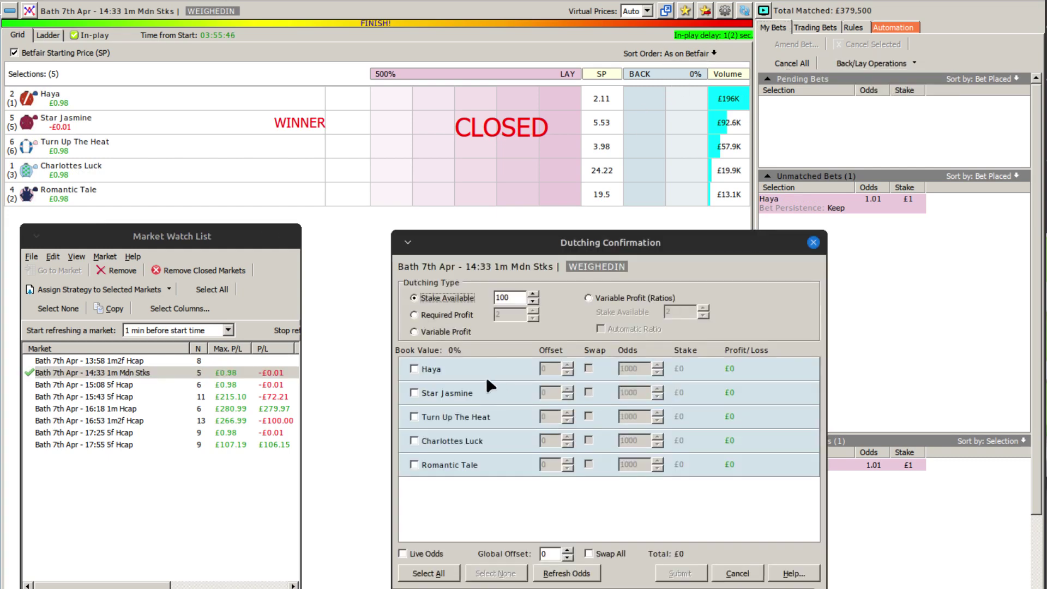
pyautogui.click(418, 371)
pyautogui.click(434, 388)
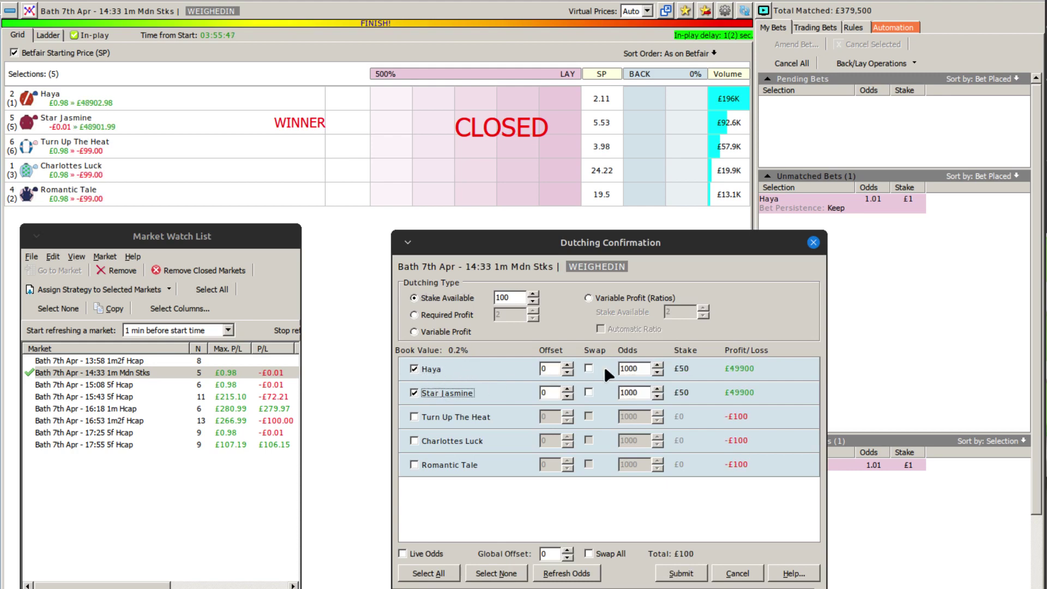
# Set the dutching odds to 2.11 for Haya and 5.53 for Star Jasmine, check the profit, and close without submitting.
pyautogui.click(639, 368)
pyautogui.write('2.11')
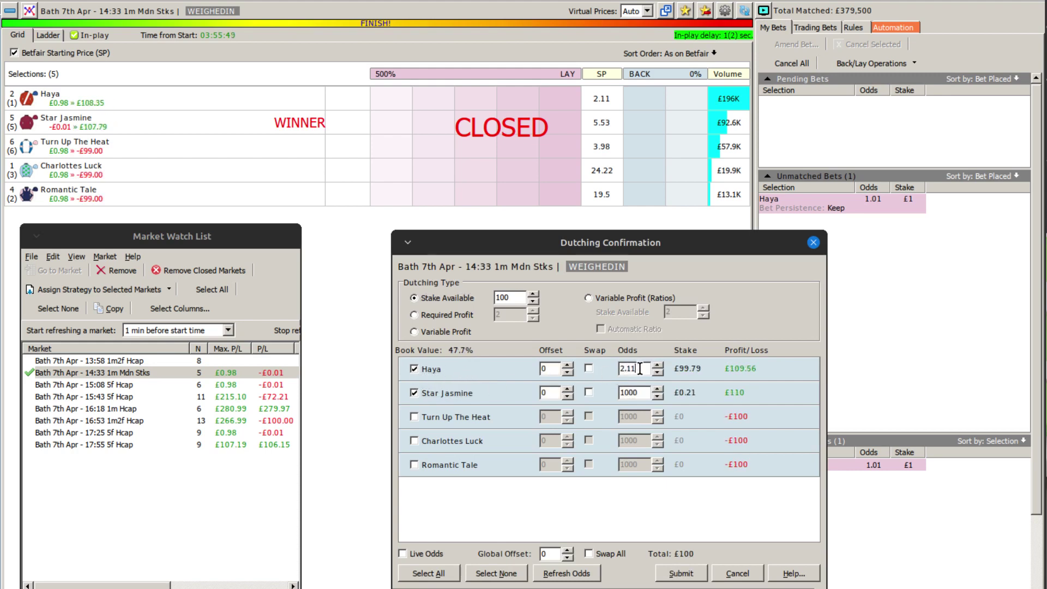
pyautogui.click(640, 392)
pyautogui.write('5.53')
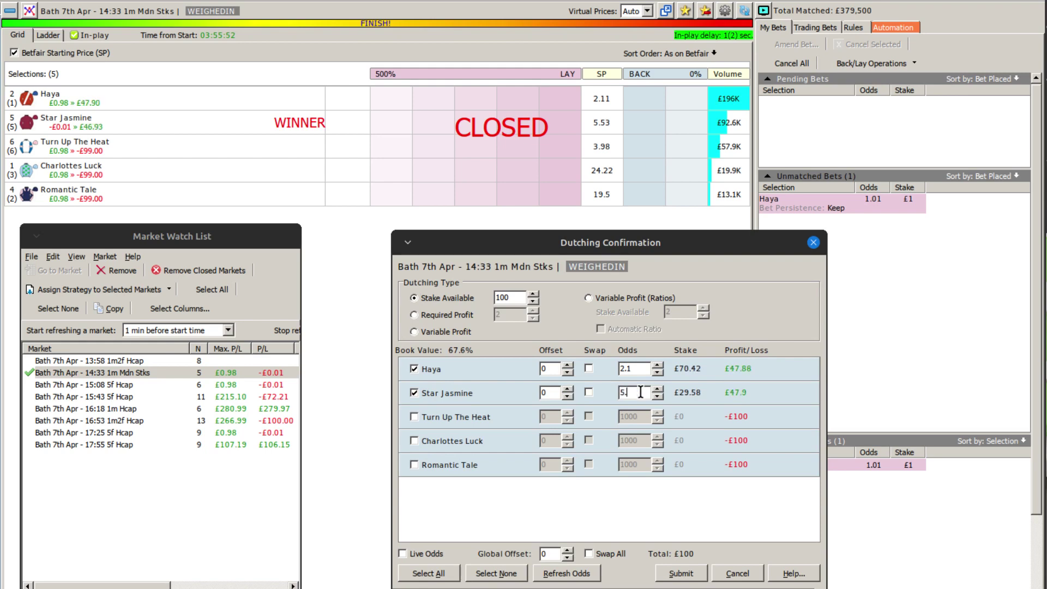
pyautogui.click(646, 370)
pyautogui.click(737, 573)
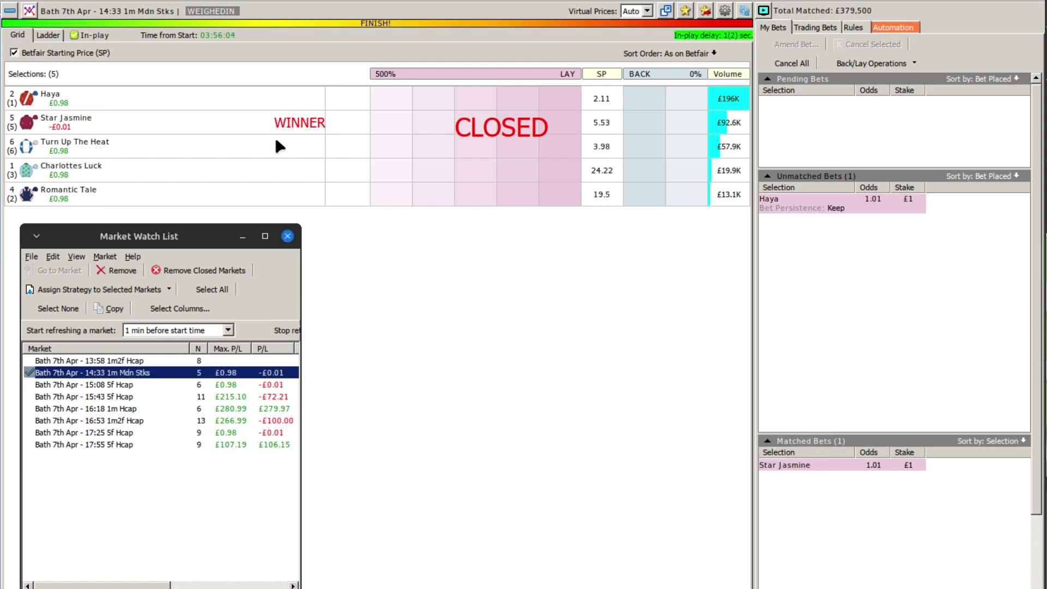
# Open Bath's 13:58 1m2f Hcap market to review its result and bets, and compare the 15:43 and 16:53 races' listed profit and loss.
pyautogui.click(119, 360)
pyautogui.doubleClick(120, 360)
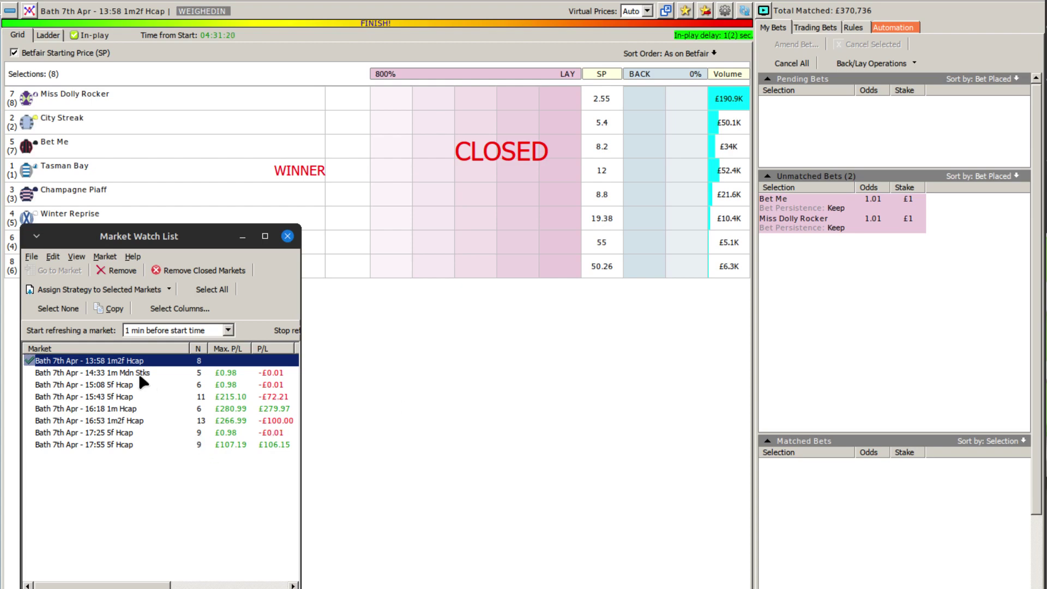
pyautogui.click(157, 396)
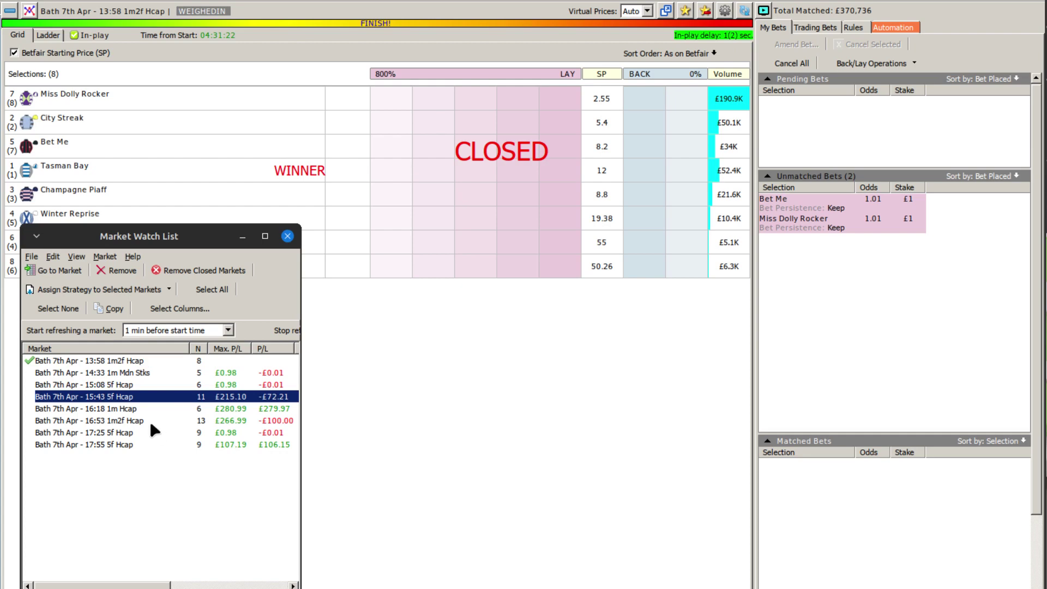
pyautogui.click(151, 422)
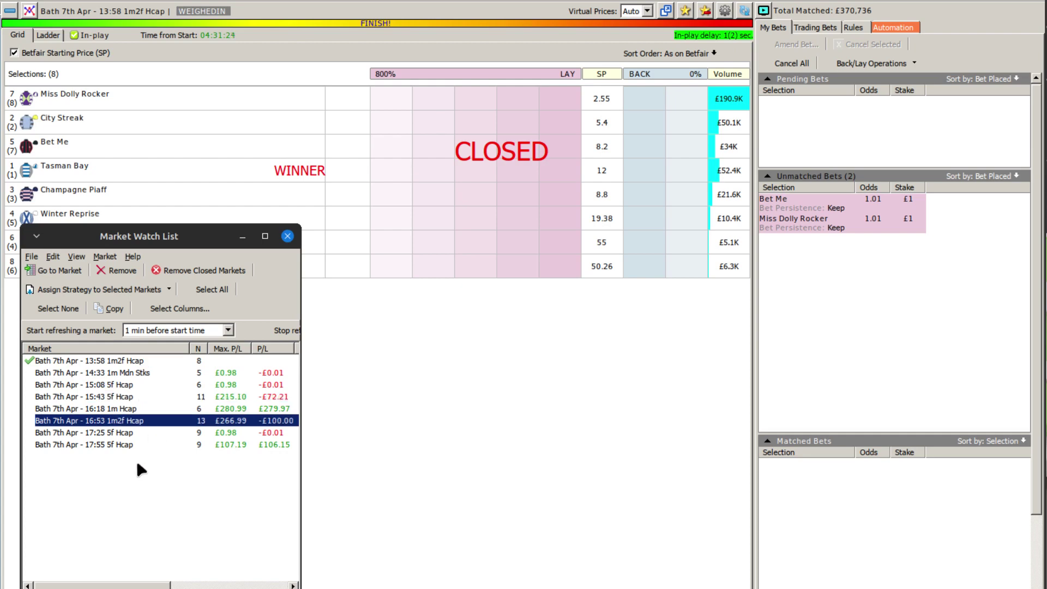